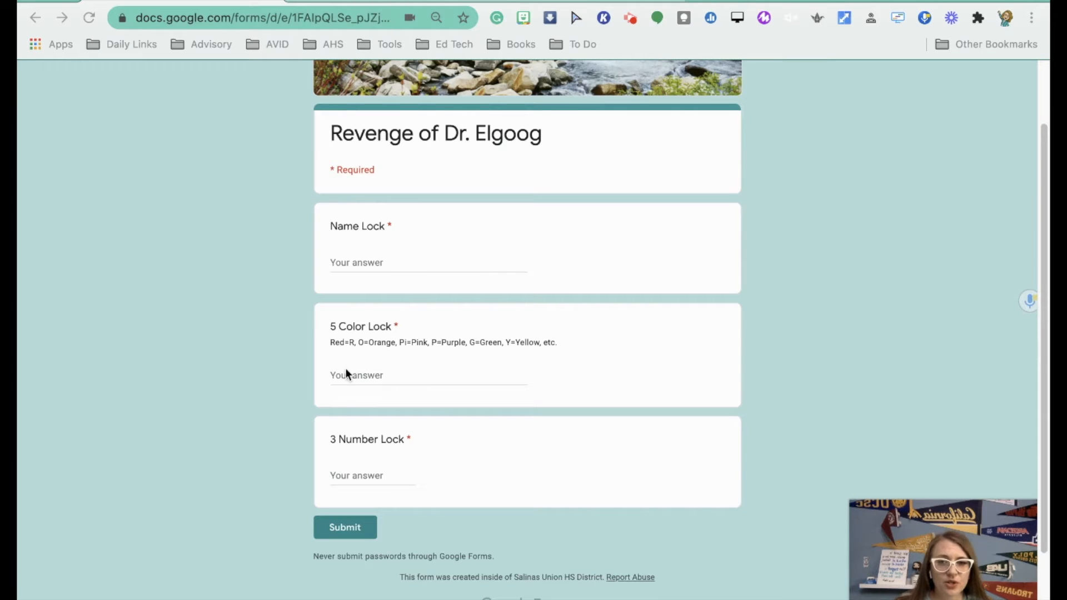
Step: Fill in the Revenge of Dr. Elgoog form with a first name for Name Lock, ROGPIY for 5 Color Lock and 138 for 3 Number Lock
click(367, 271)
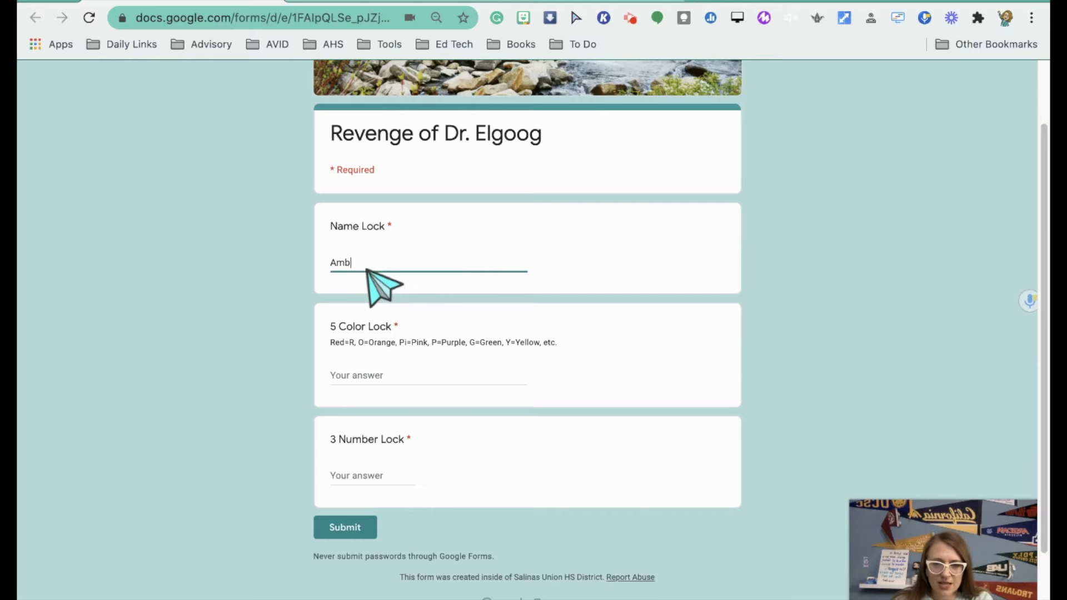
click(370, 371)
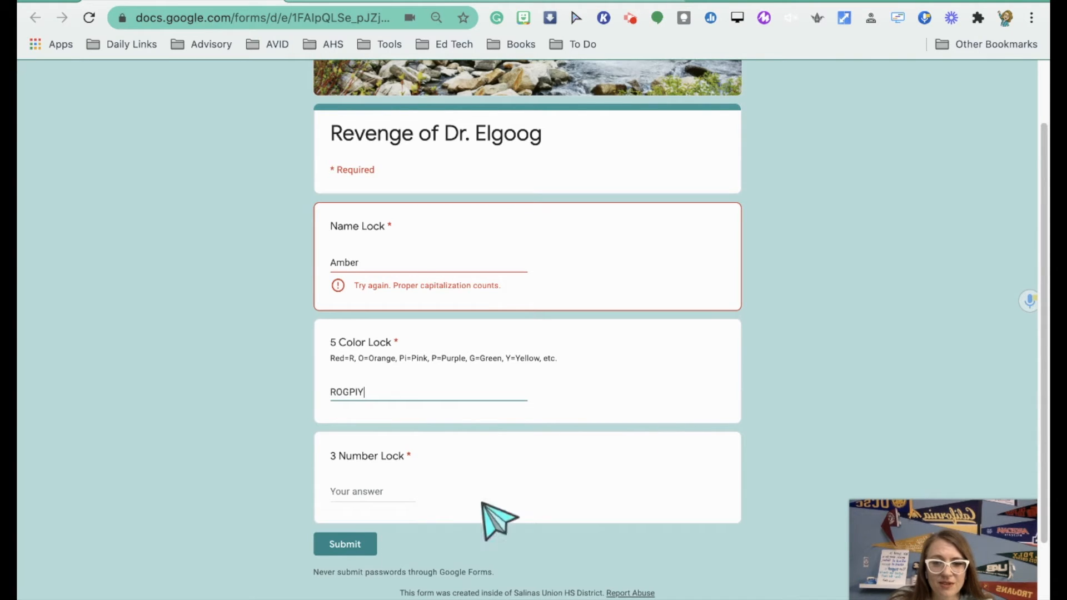
click(356, 493)
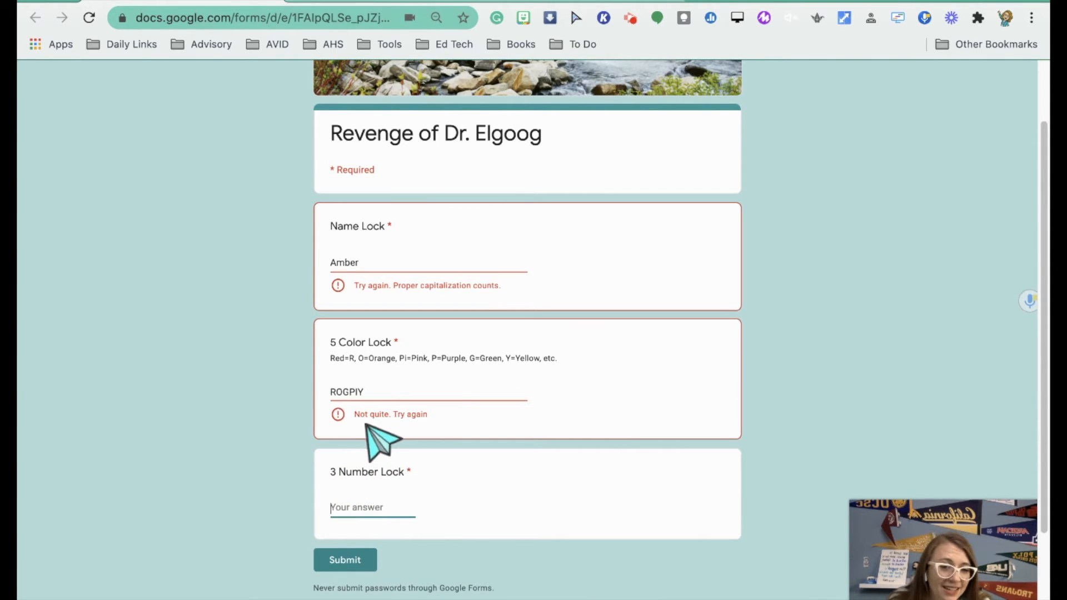
text(138)
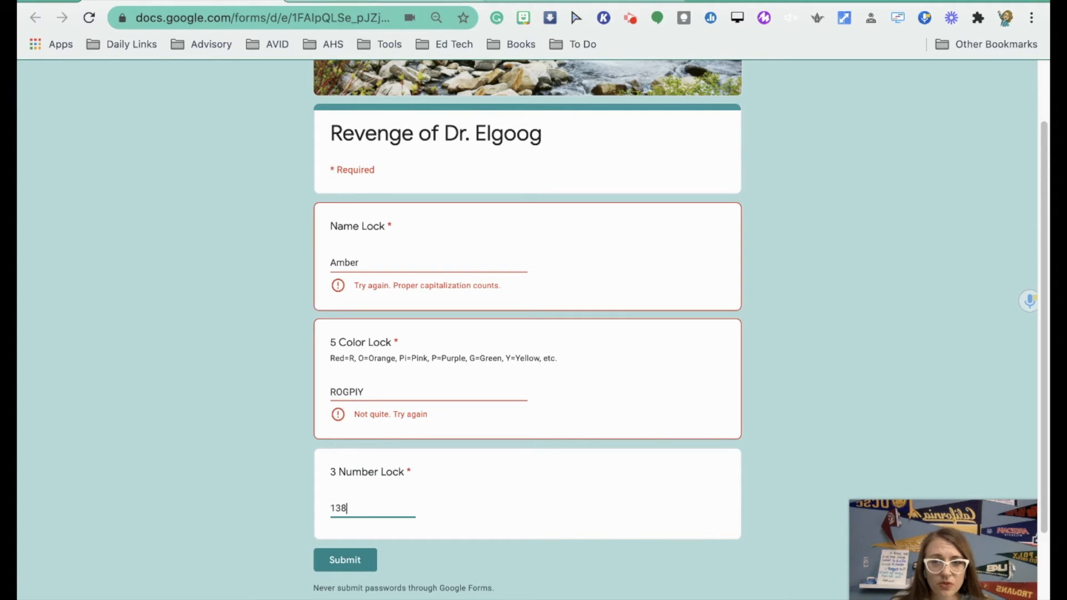
Step: Switch to the Thanksgiving Choice Form editor and open the section 2 question "What is the central idea of the text?" for editing
click(383, 1)
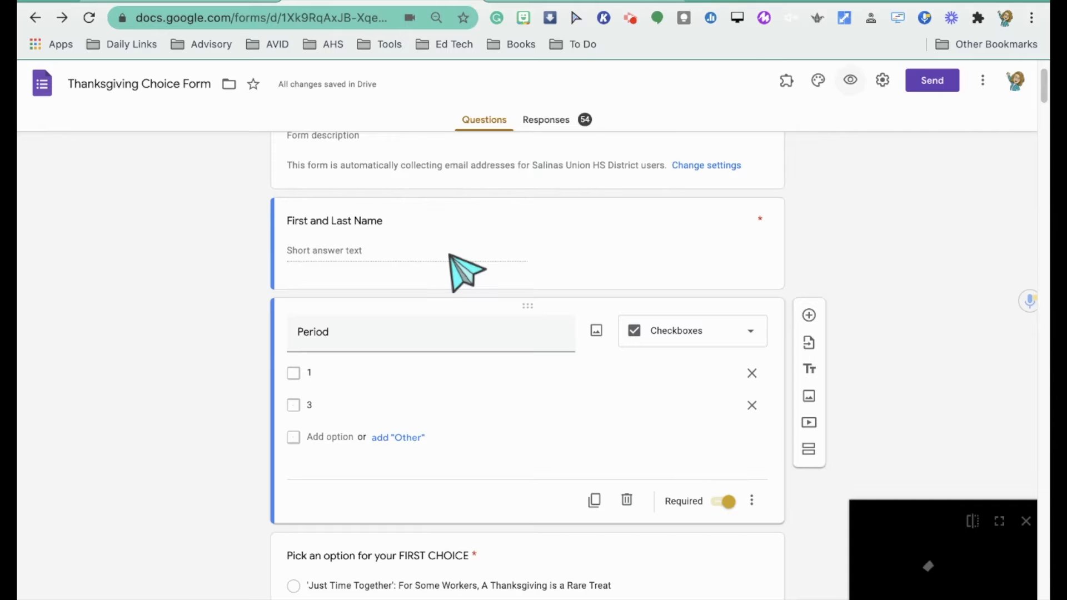
scroll(450, 264, down, 3)
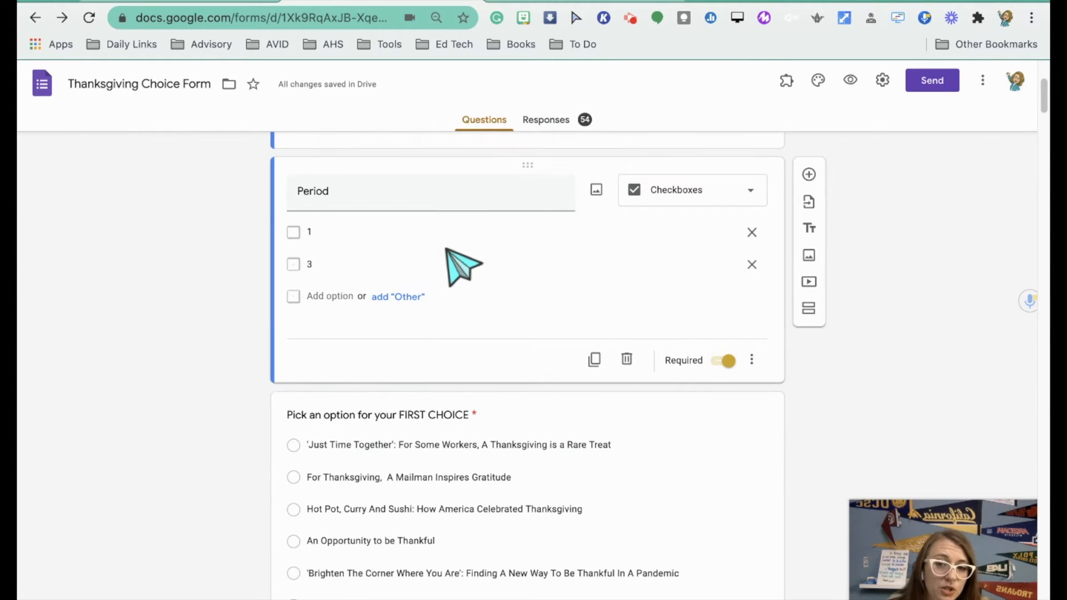
scroll(451, 264, down, 10)
scroll(450, 264, down, 3)
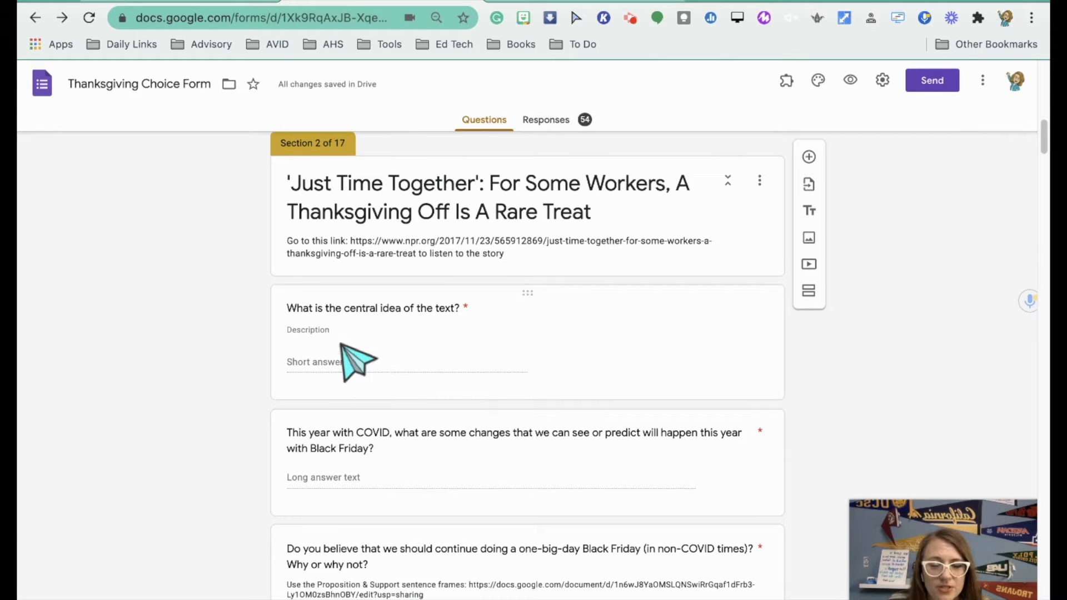
click(337, 368)
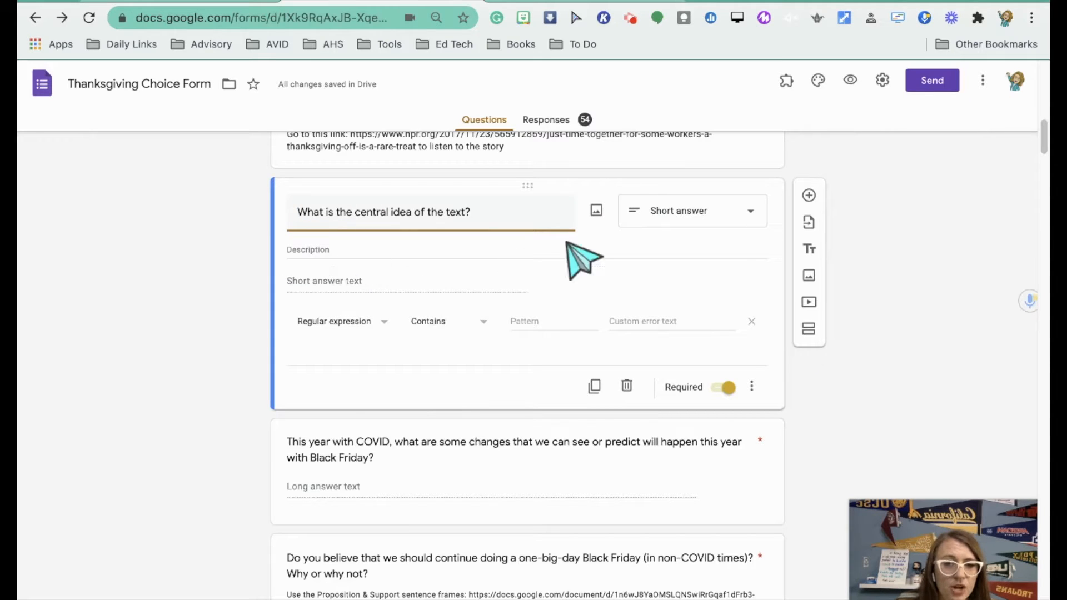
Step: Remove the central idea question's existing response validation and add a fresh validation rule to it
click(752, 321)
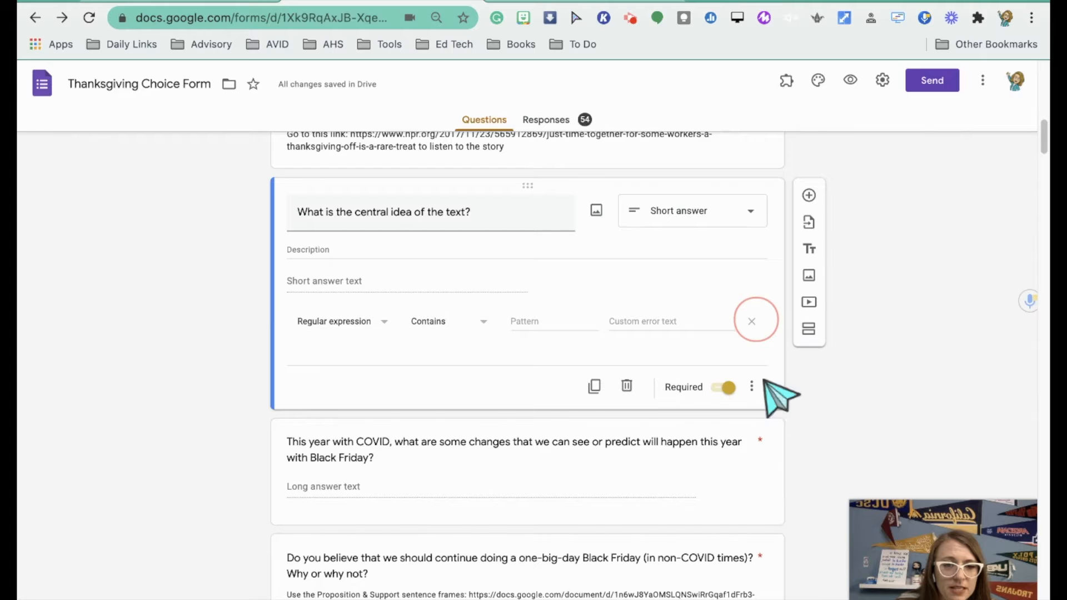
click(753, 346)
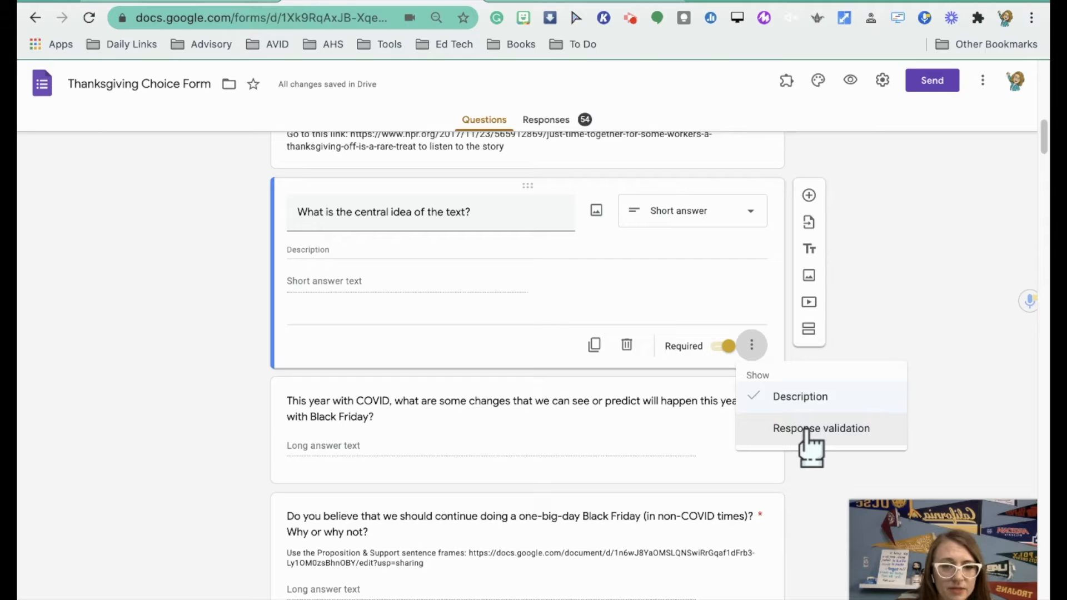
click(807, 429)
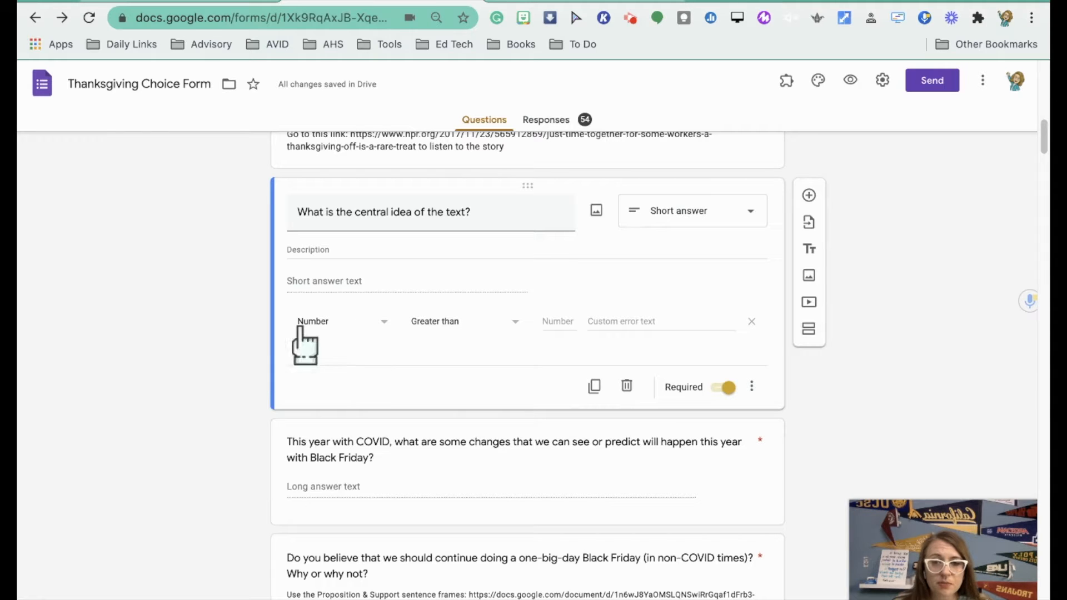
Step: Set the central idea question's number validation to Equal to 37 with the custom error text "Opps- try again!"
click(505, 325)
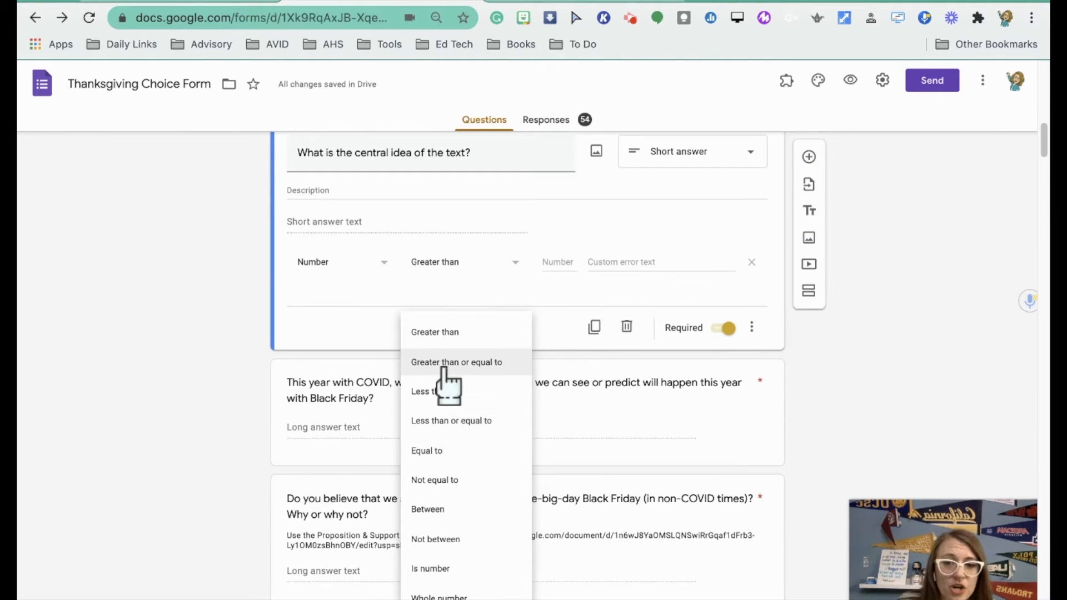
click(463, 461)
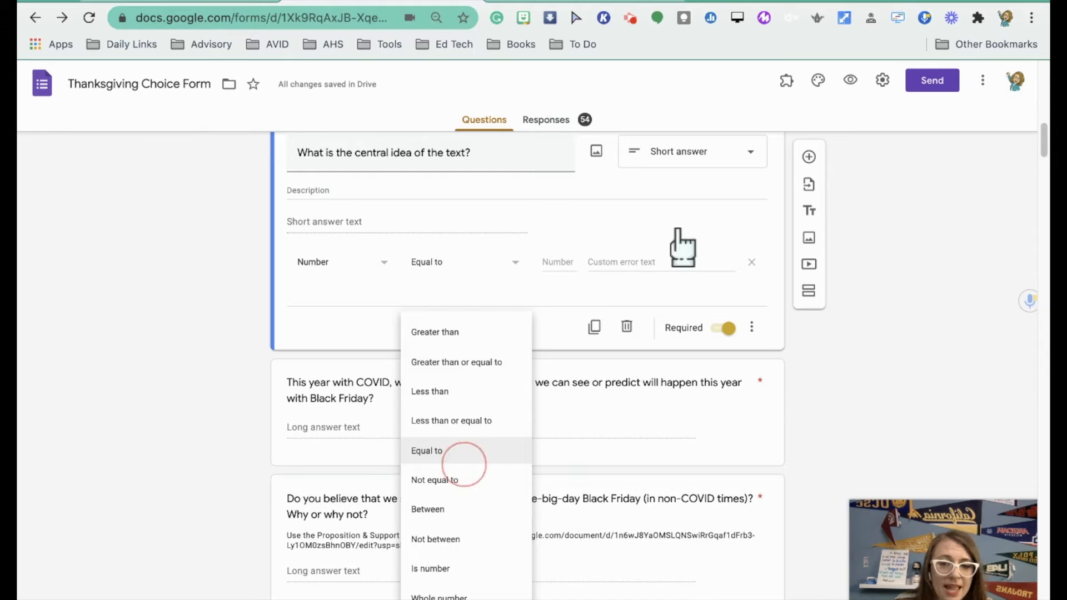
click(553, 262)
text(37)
click(628, 264)
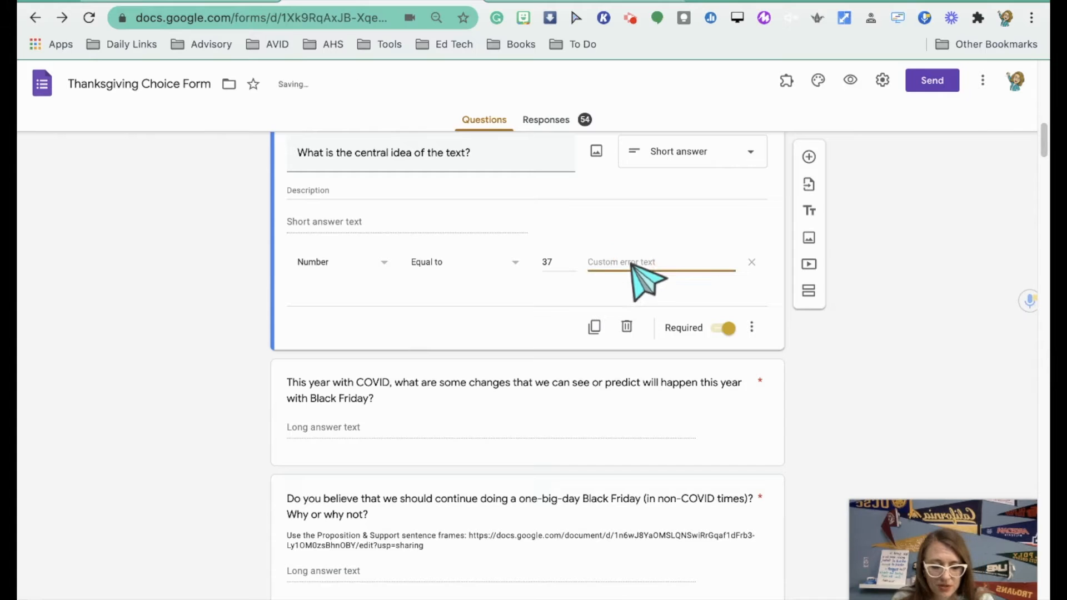
text(Opps- try)
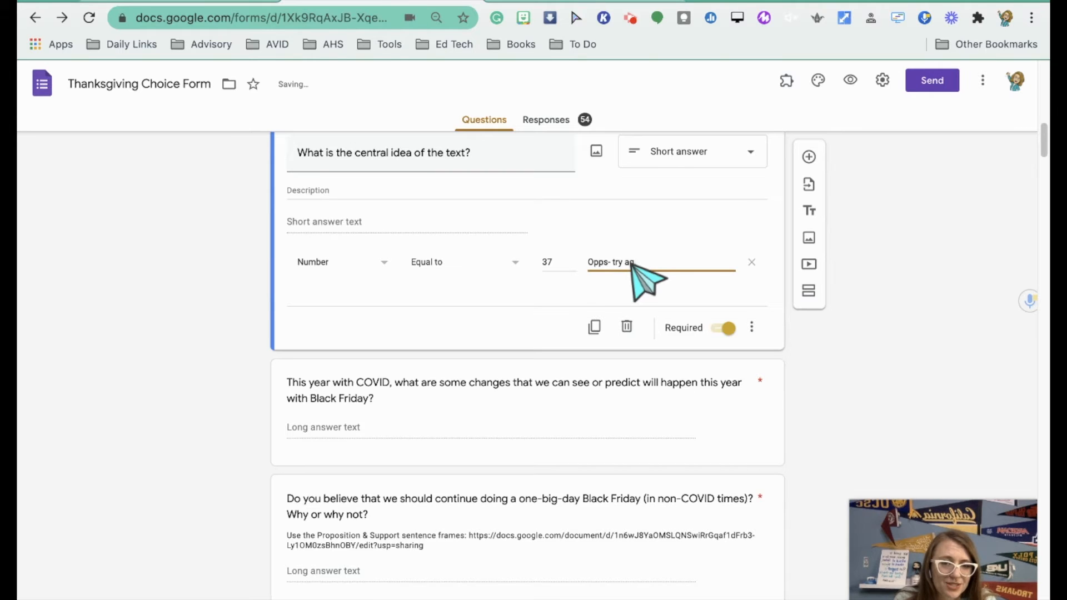
text(again!)
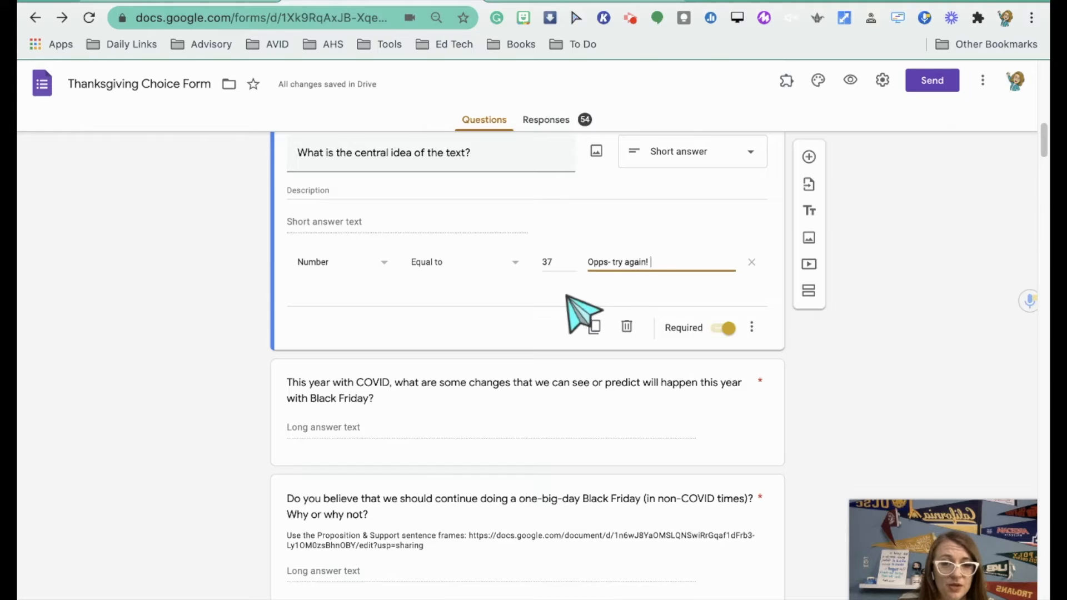
Step: Change the central idea question's response validation to the Text type with the URL condition
click(320, 270)
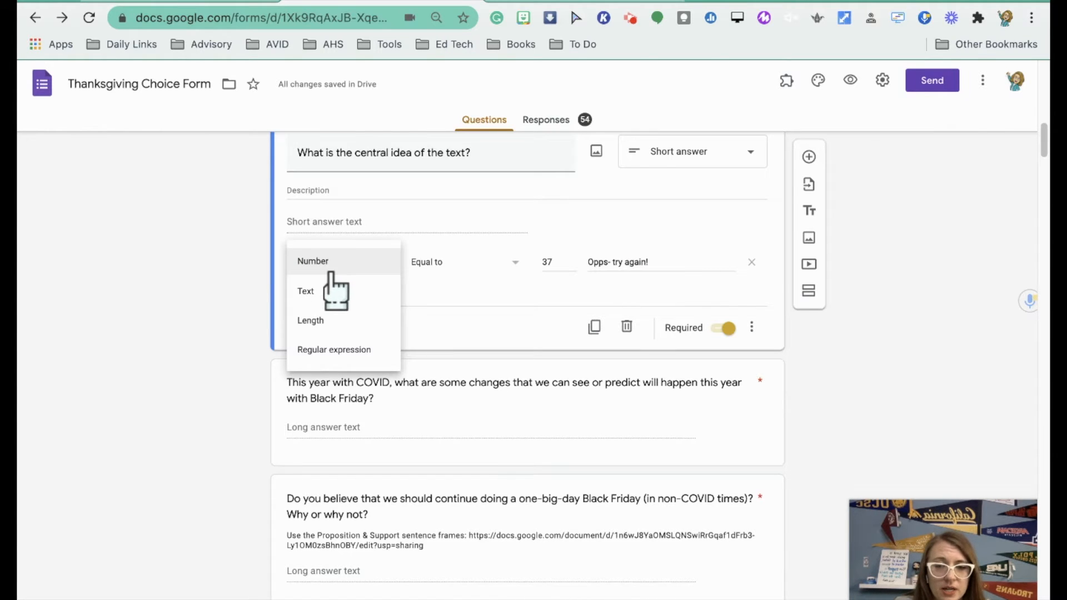
click(359, 299)
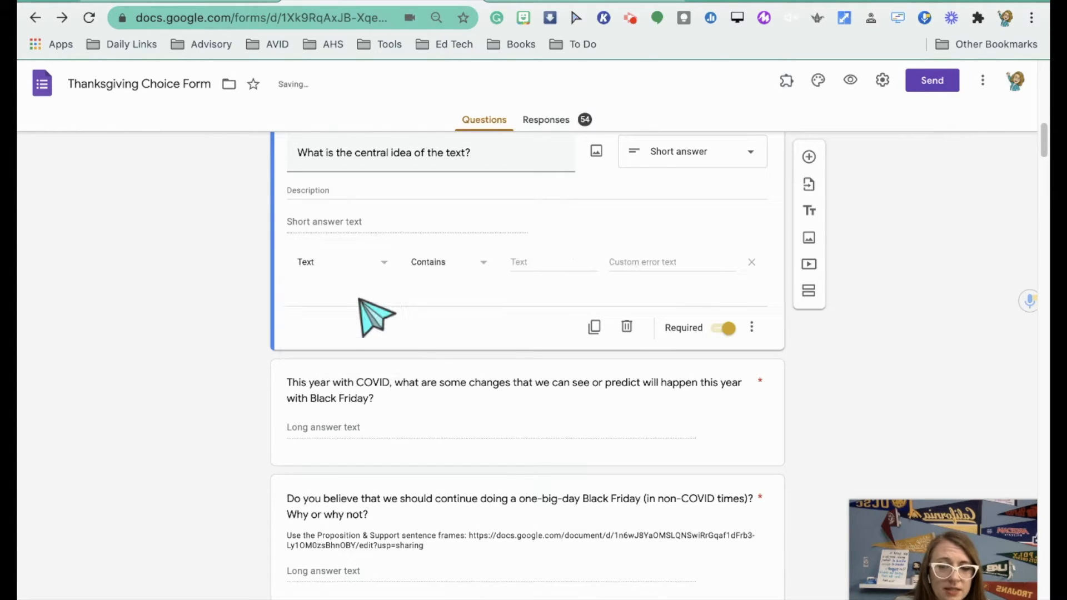
click(449, 277)
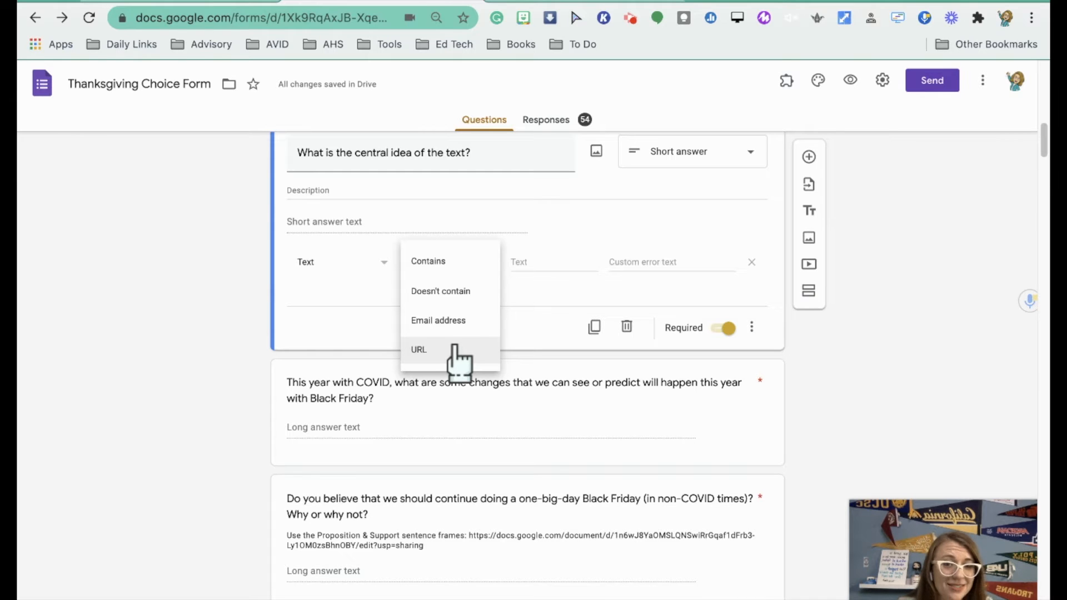
click(421, 353)
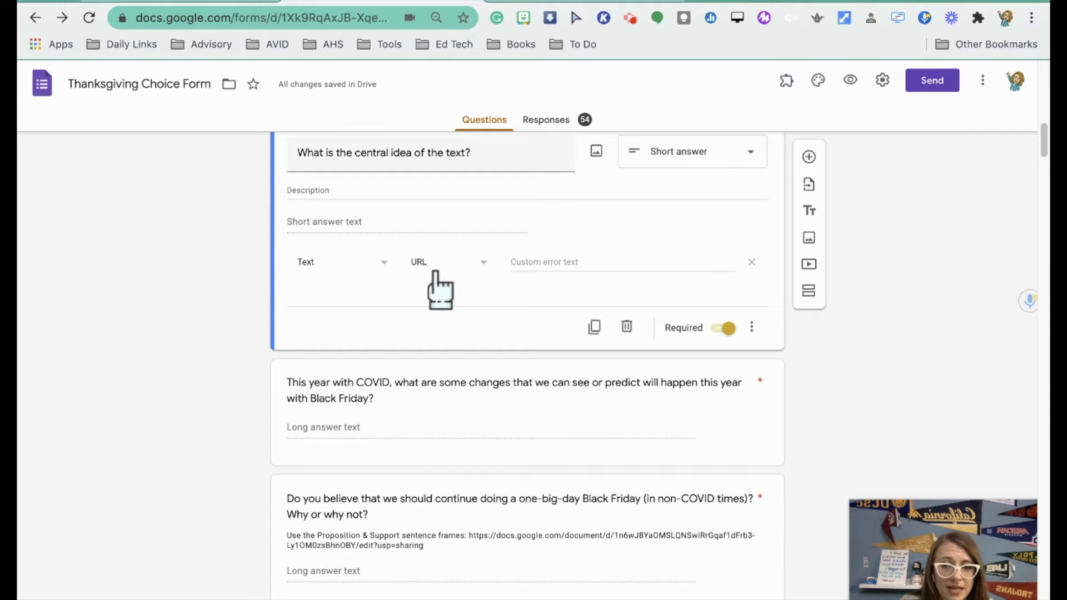
Step: Add response validation to the paragraph question about COVID changes to Black Friday
scroll(465, 305, down, 1)
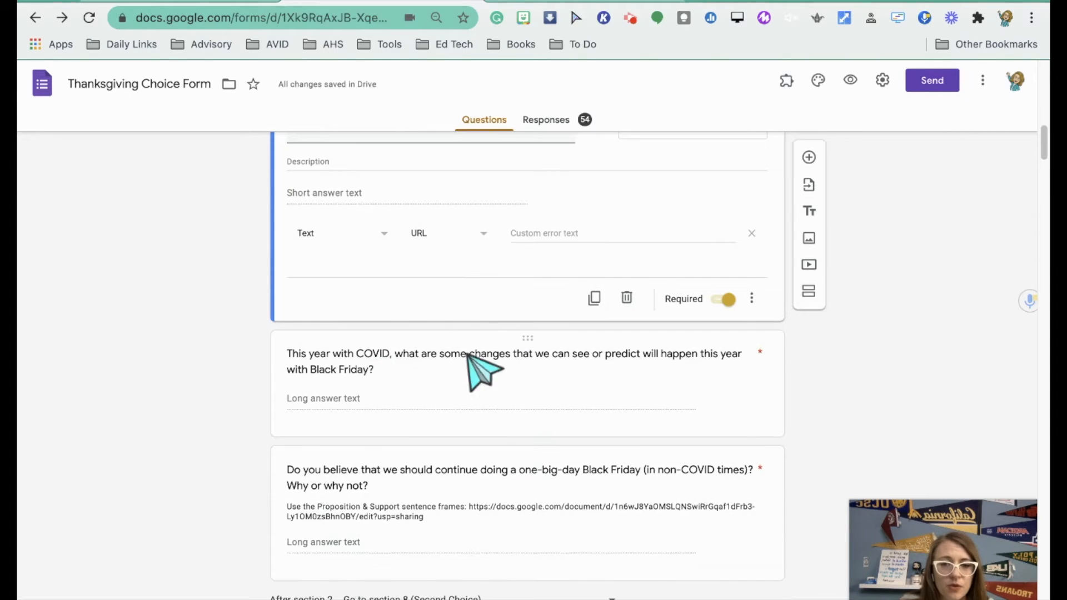
click(400, 406)
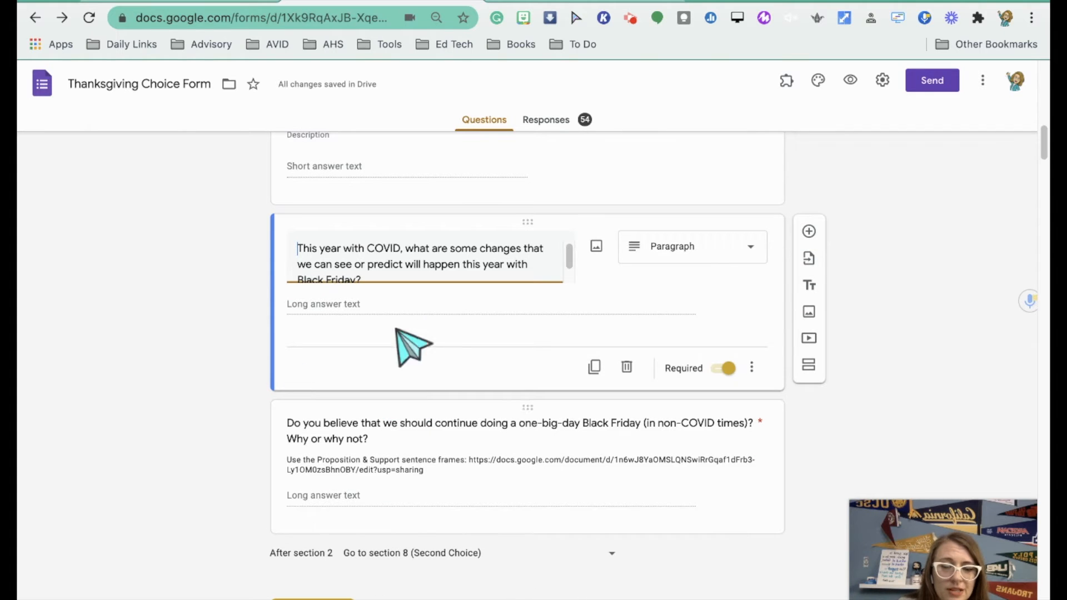
click(752, 366)
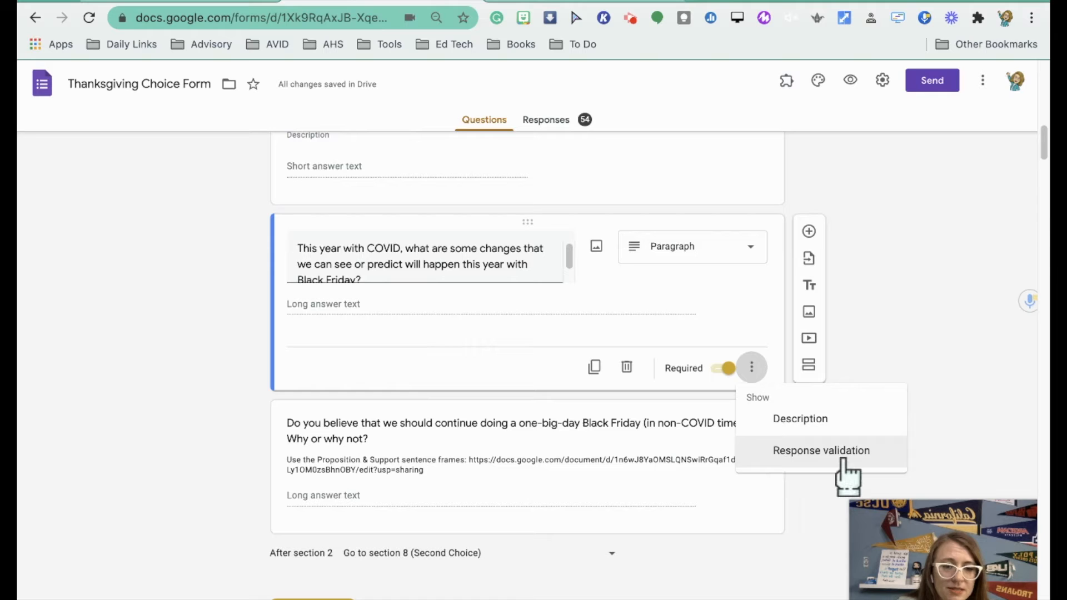
click(842, 457)
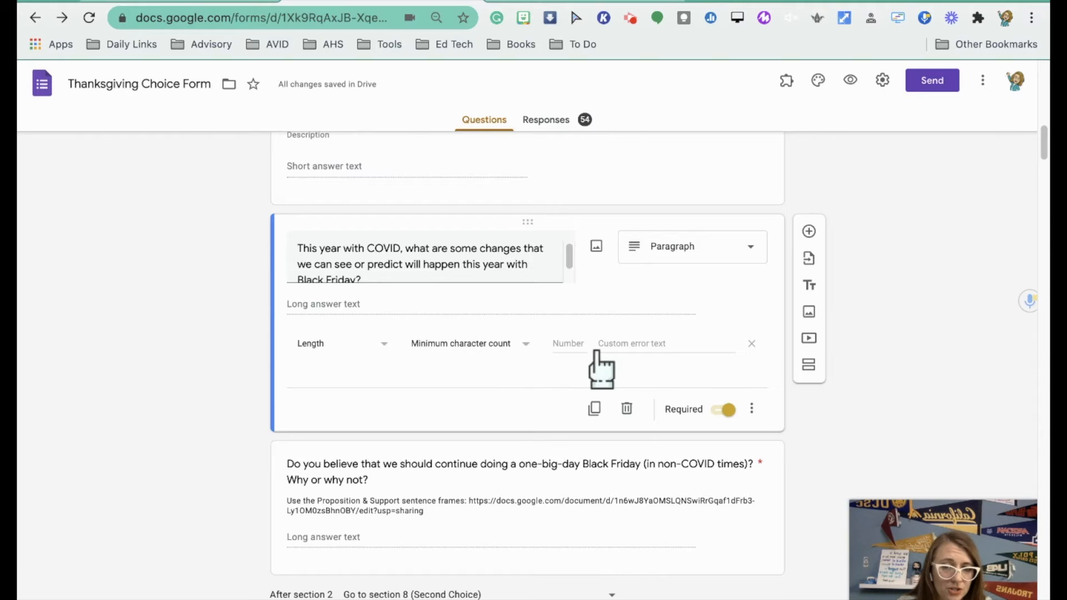
Step: Set the COVID question's minimum character count to 75 with the custom error text "Needs to be longer!"
click(577, 348)
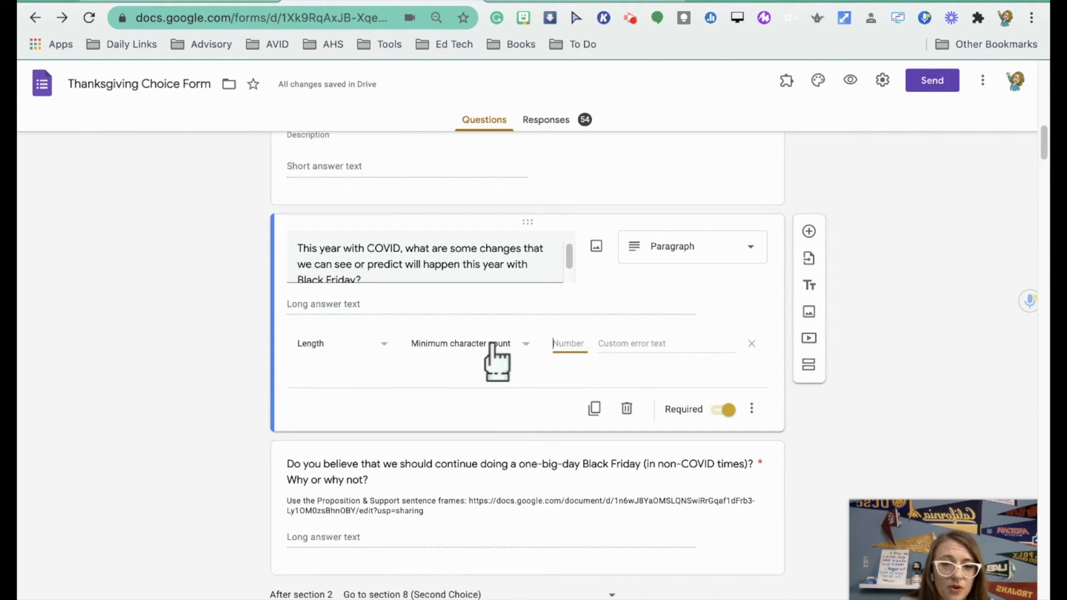
click(625, 350)
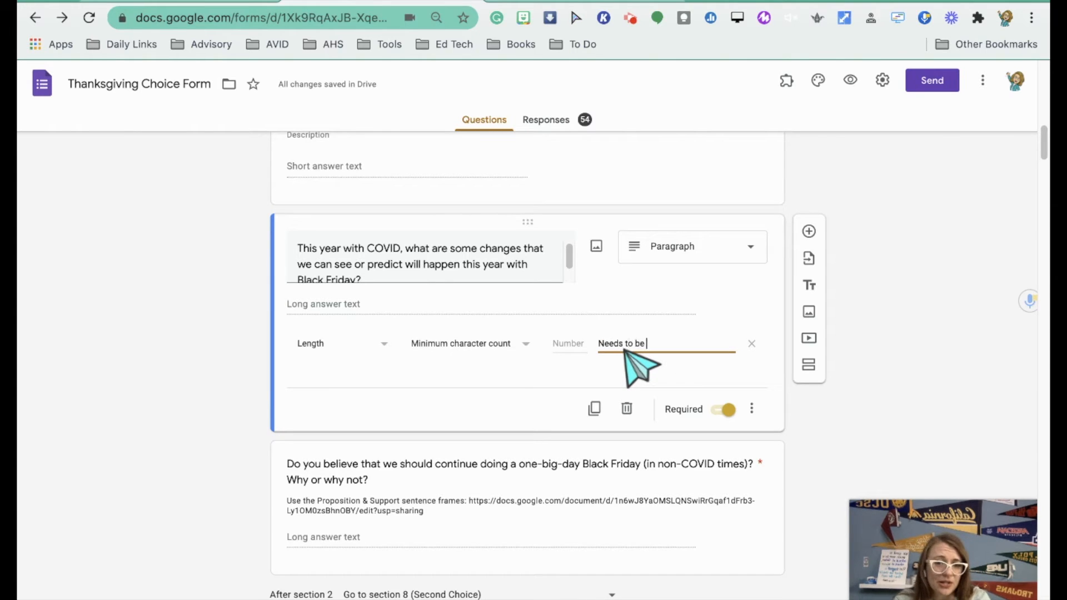
text(Needs to be longer!)
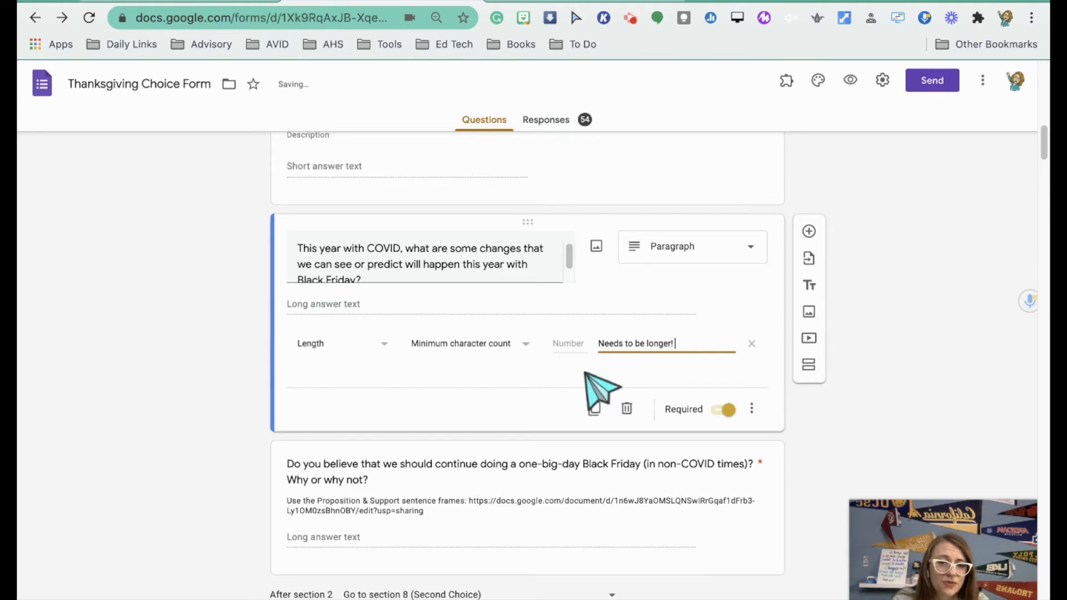
click(559, 350)
click(561, 344)
click(568, 343)
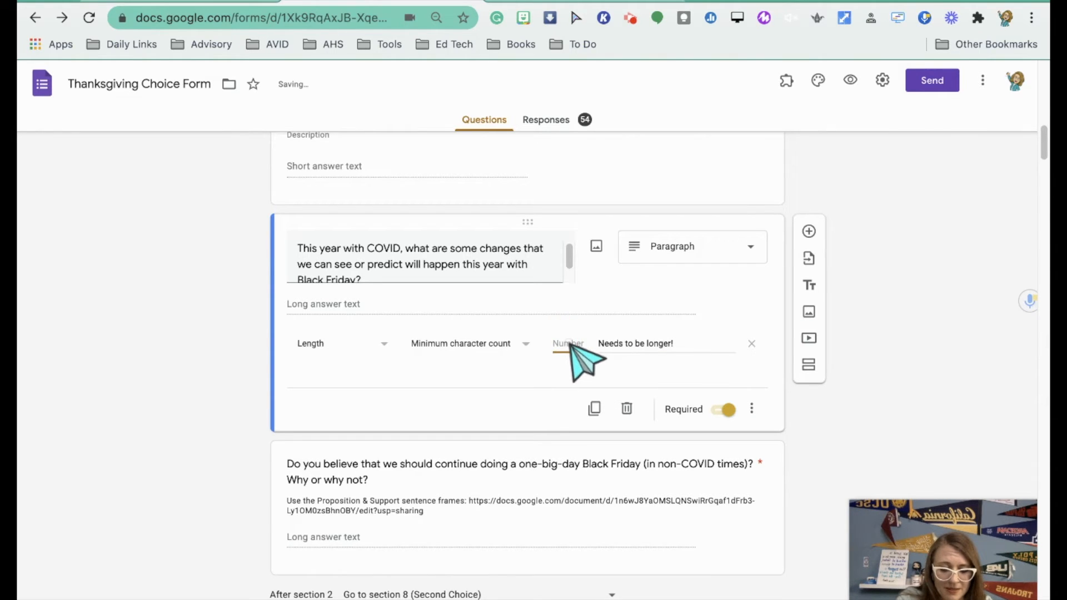
text(75)
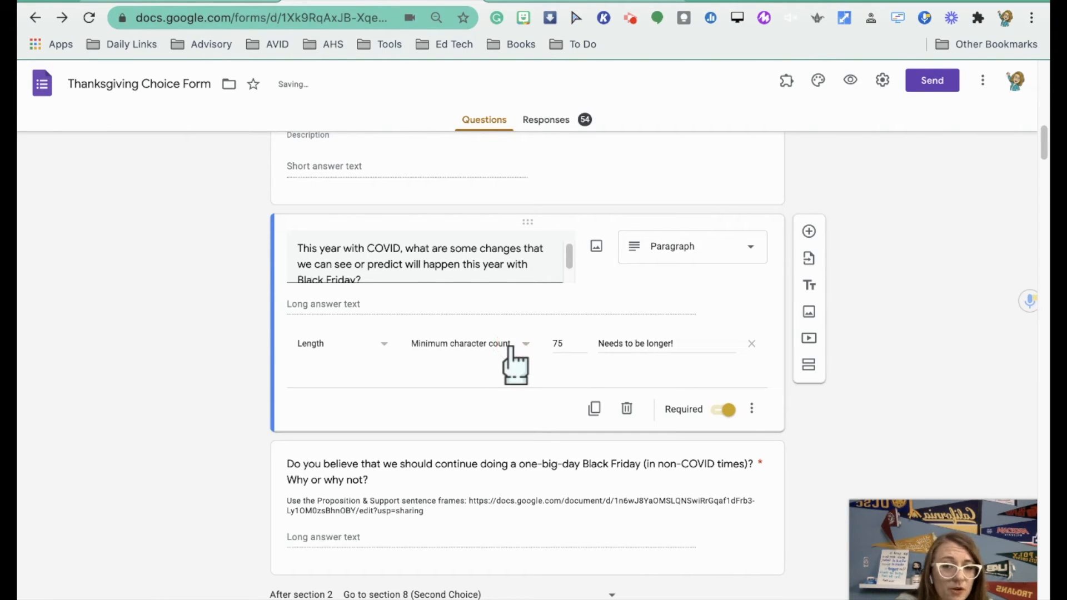
Step: Try the Regular expression validation type on the paragraph question about COVID changes and review its available conditions
click(510, 348)
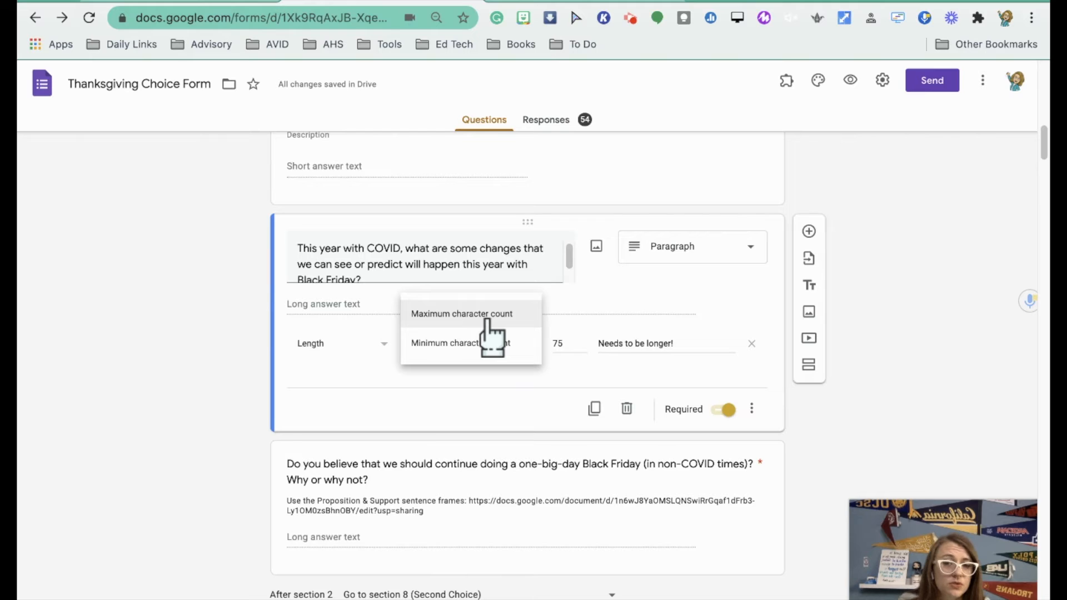
click(369, 349)
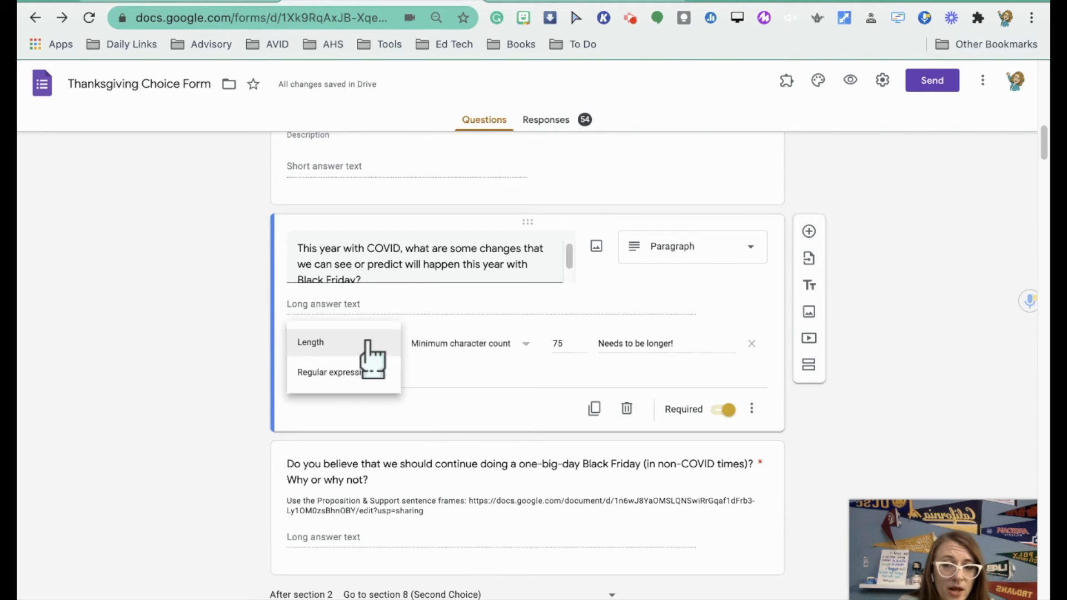
click(368, 374)
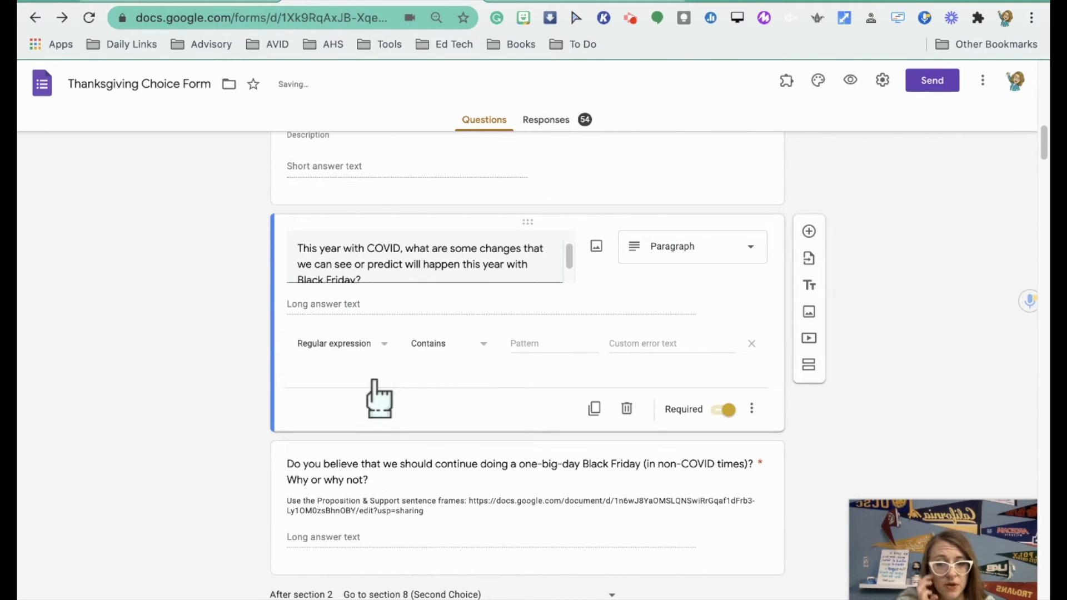
click(444, 349)
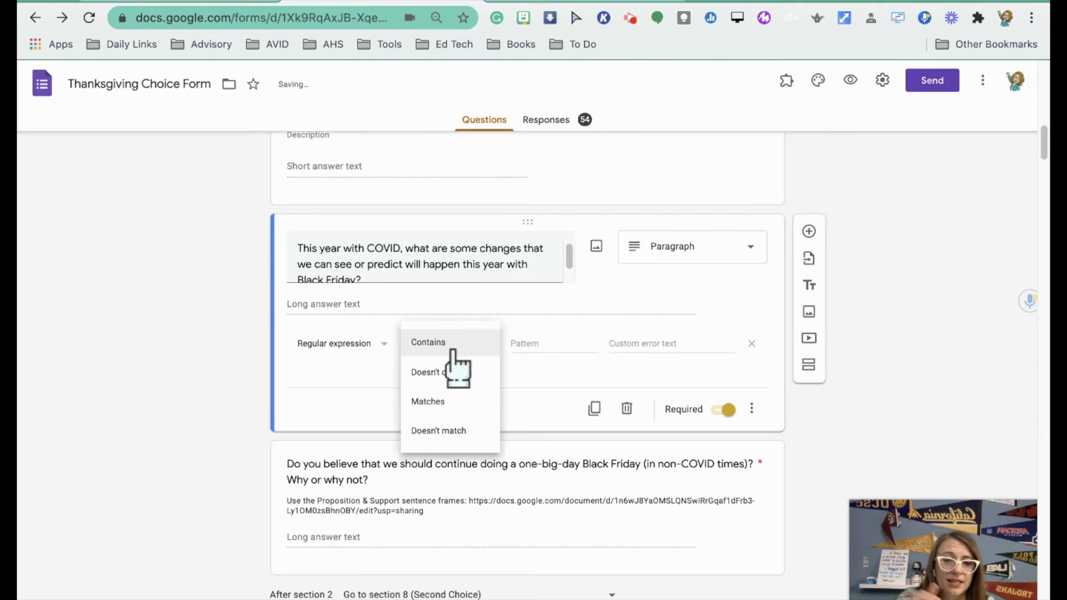
click(366, 391)
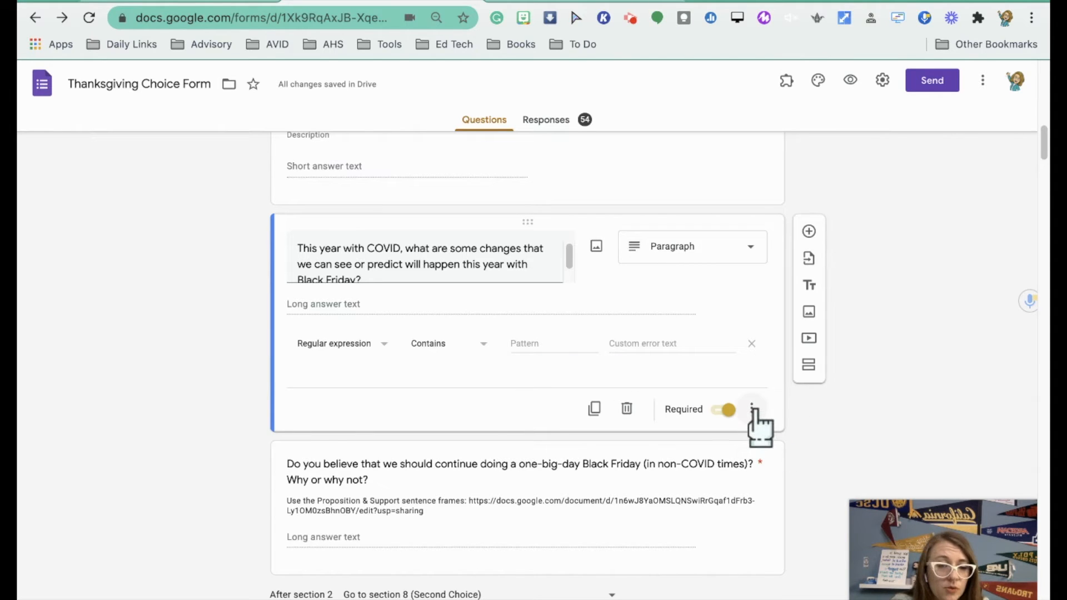
Step: Set the COVID question's validation type to Length and add the description "Use the frames:" to the question
click(334, 344)
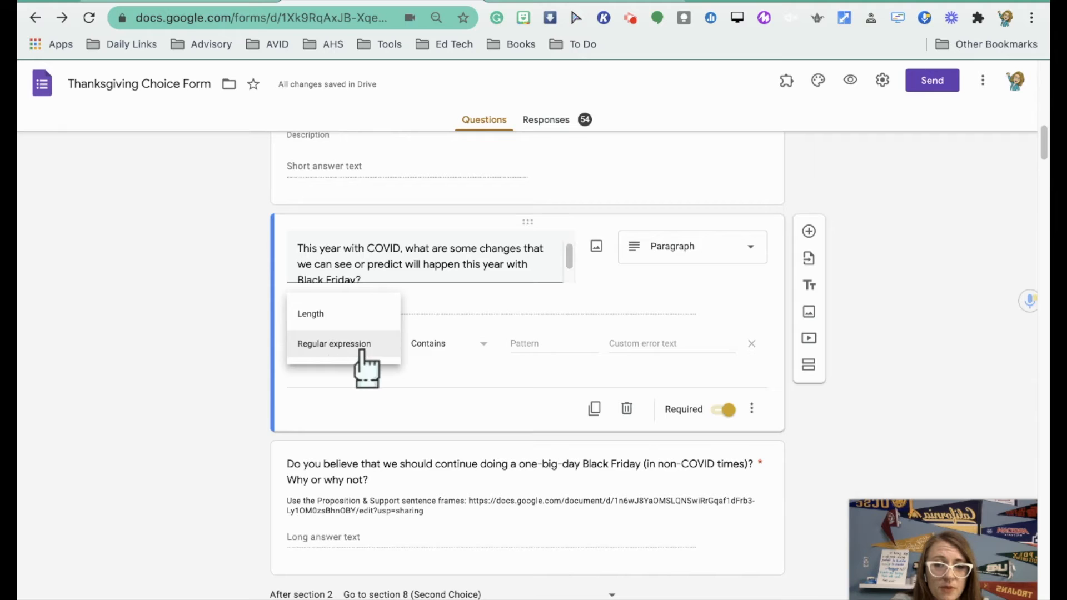
click(353, 315)
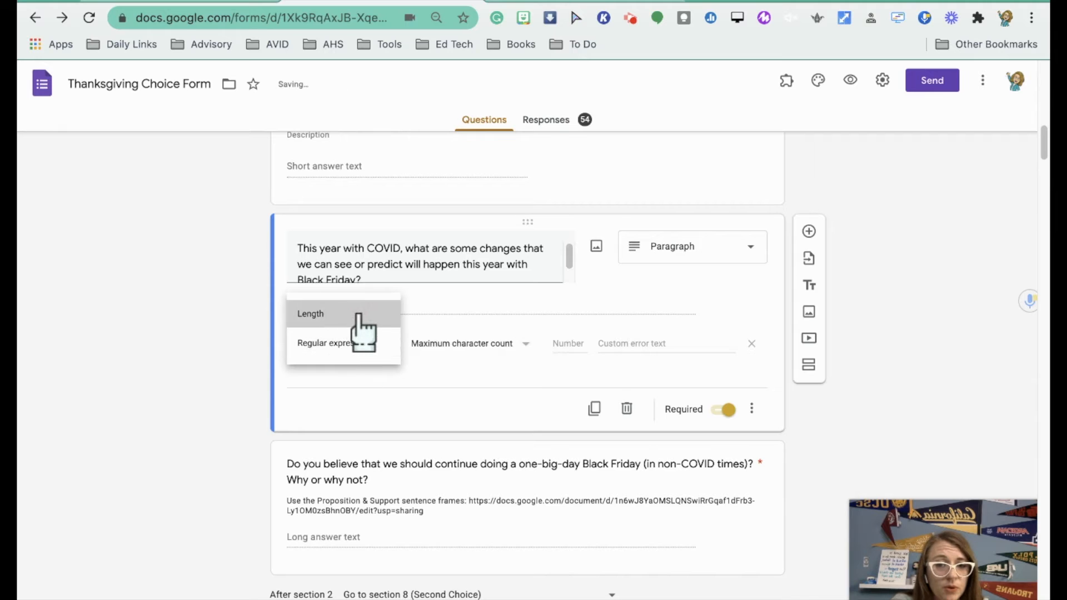
click(753, 413)
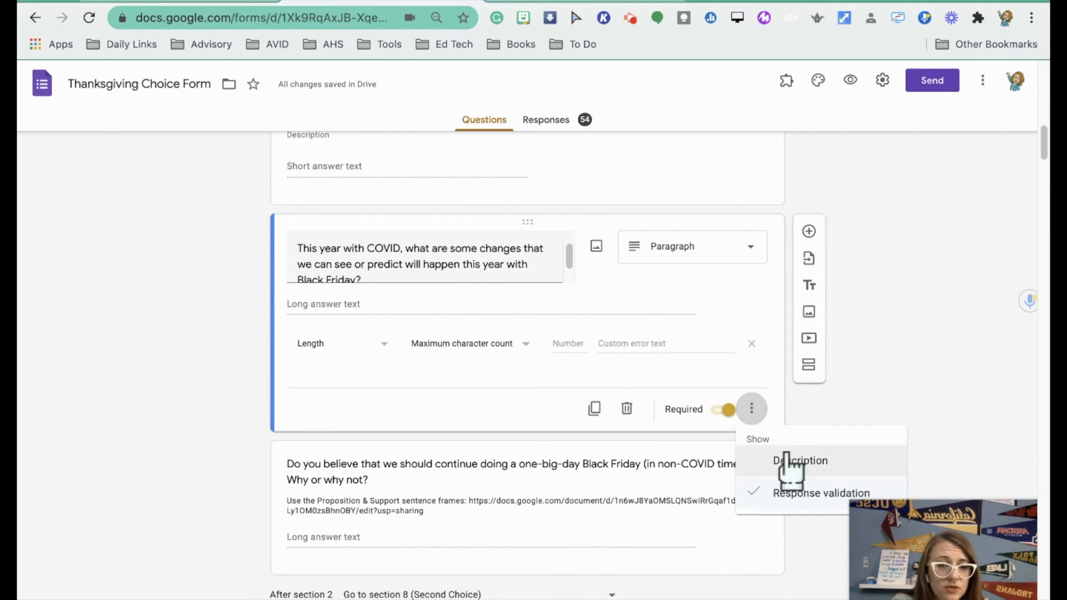
click(817, 459)
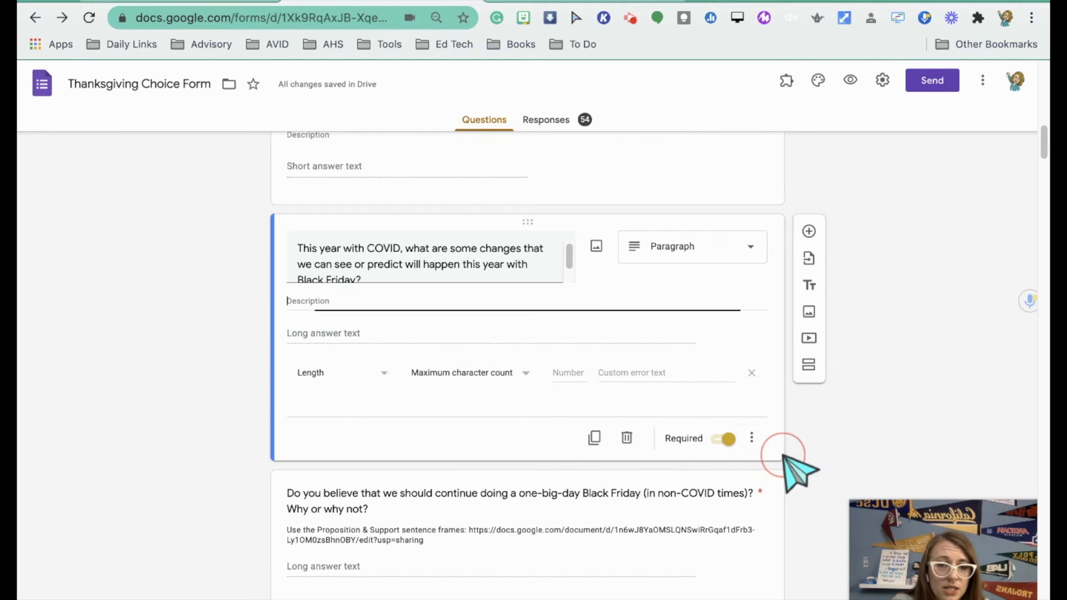
text(Use the frames:)
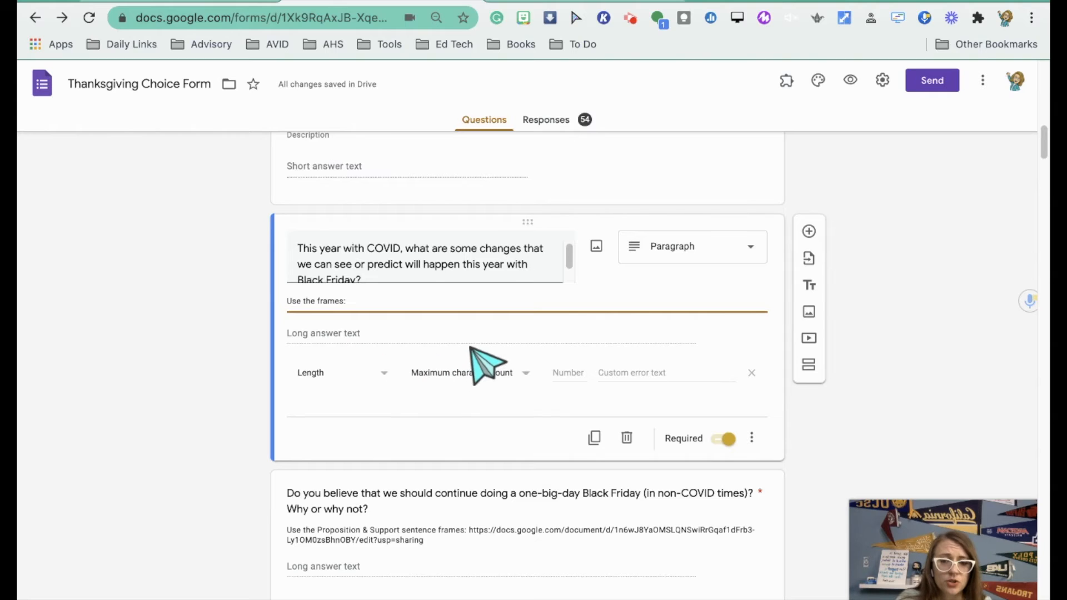
Step: Open the "Pick an option for your FIRST CHOICE" multiple choice question for editing
scroll(469, 347, down, 1)
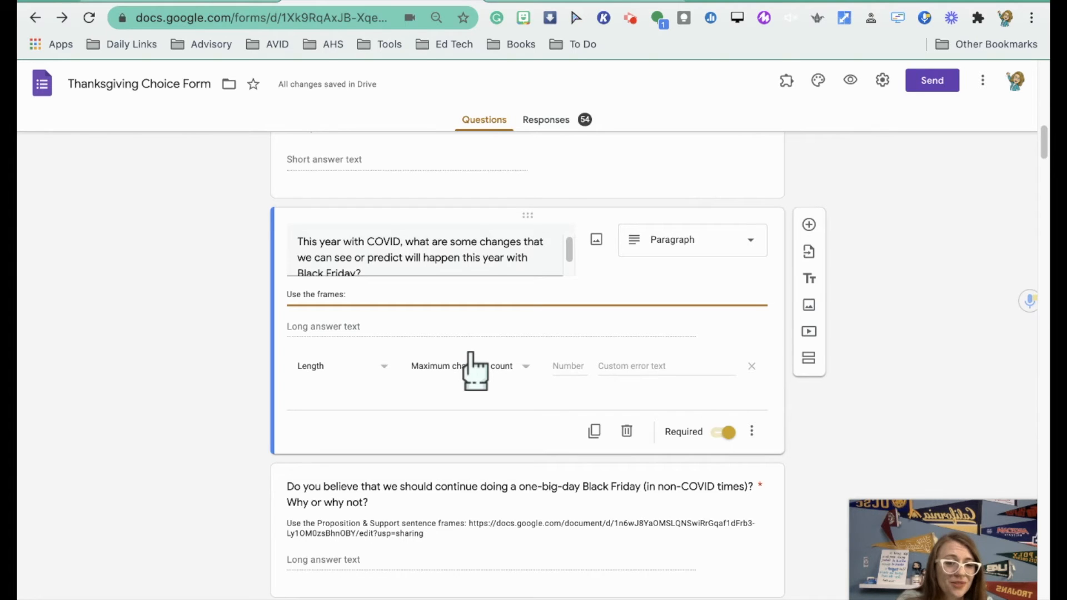
scroll(466, 359, up, 3)
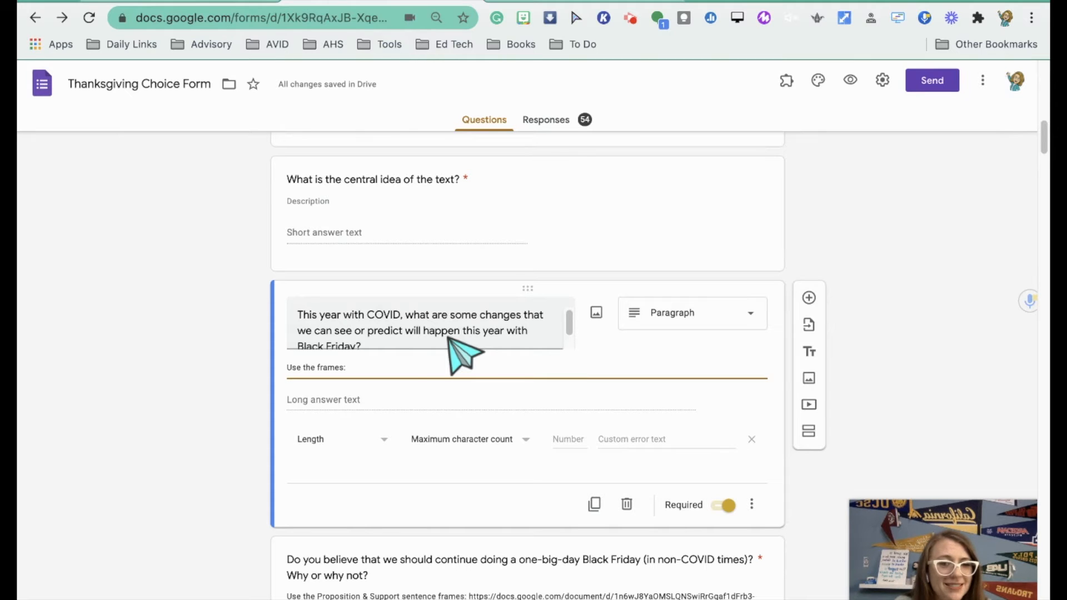
scroll(449, 338, up, 5)
scroll(460, 341, up, 14)
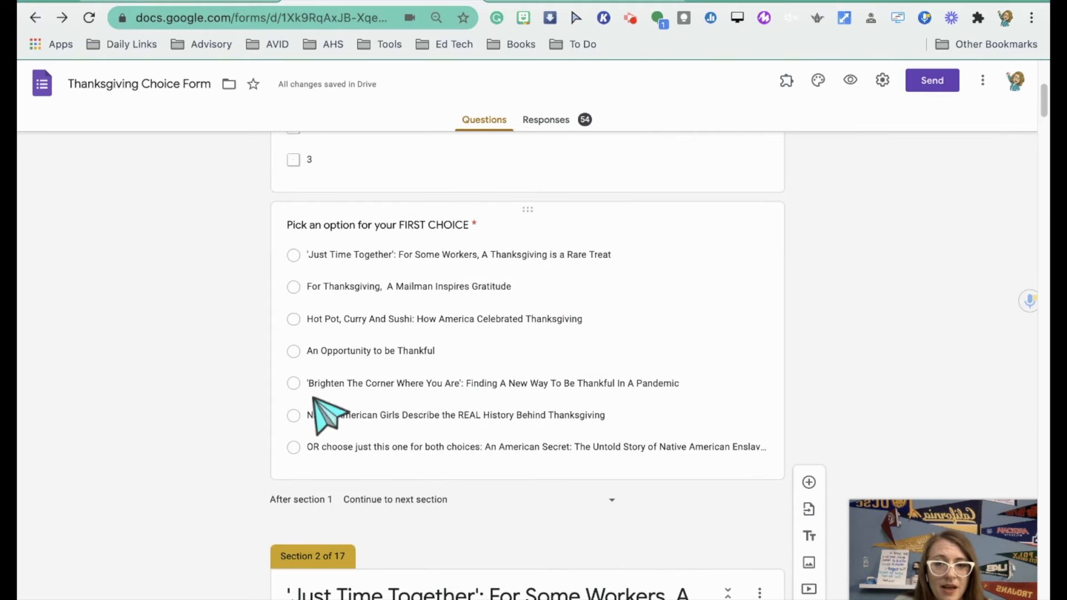
click(550, 329)
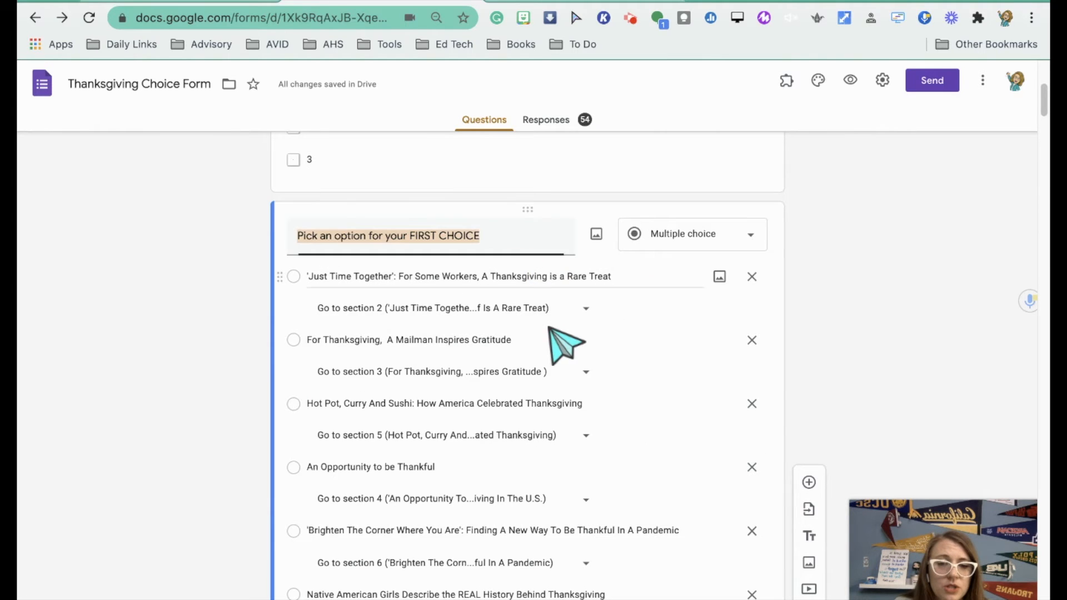
click(559, 340)
Step: View the additional options of the FIRST CHOICE question, including Go to section based on answer
scroll(708, 350, down, 6)
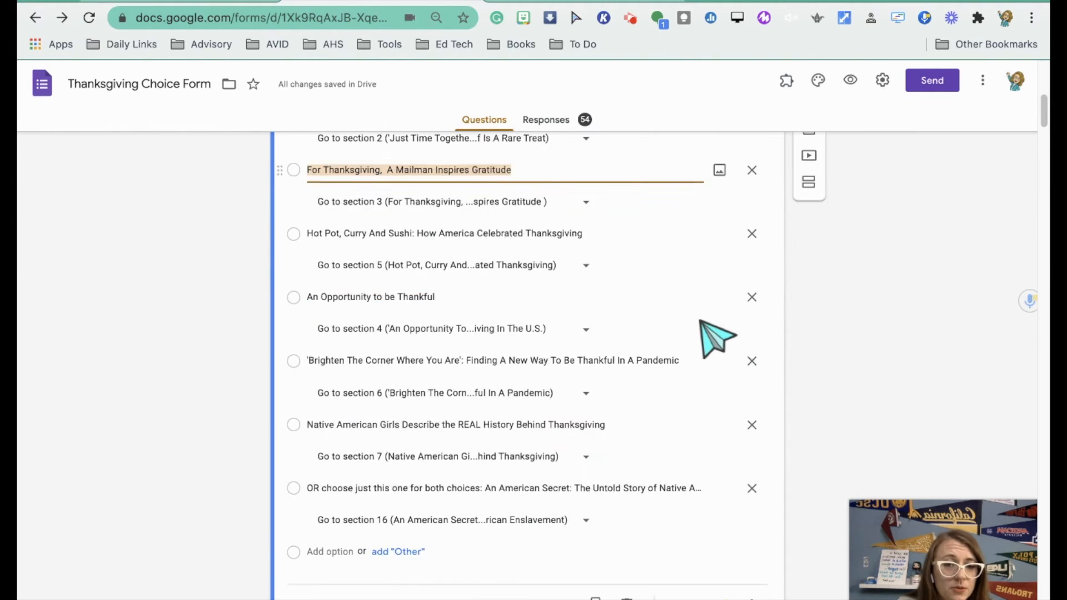
scroll(723, 500, down, 2)
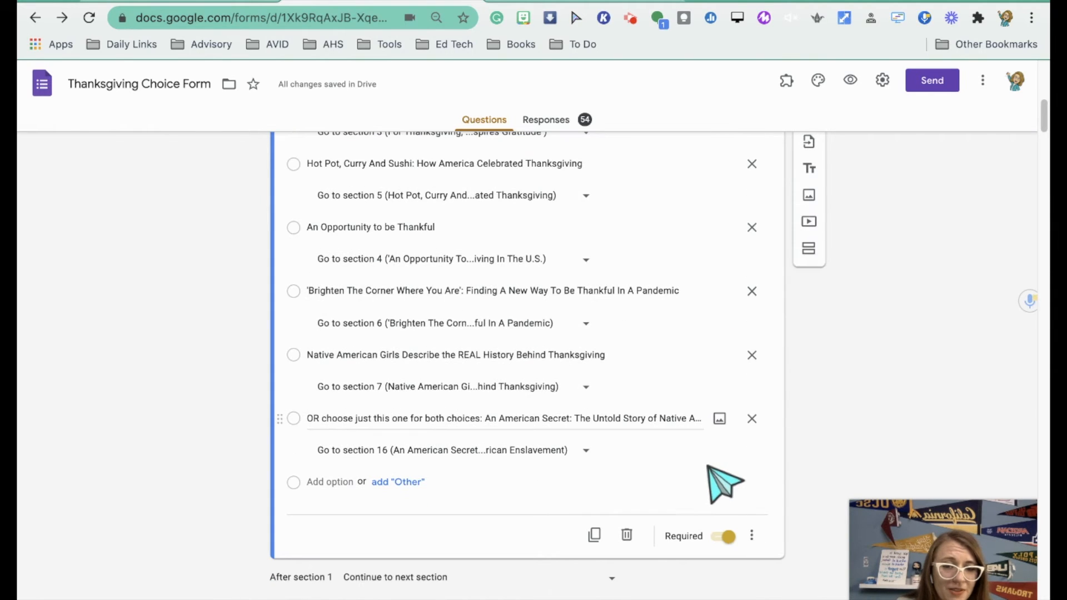
click(756, 535)
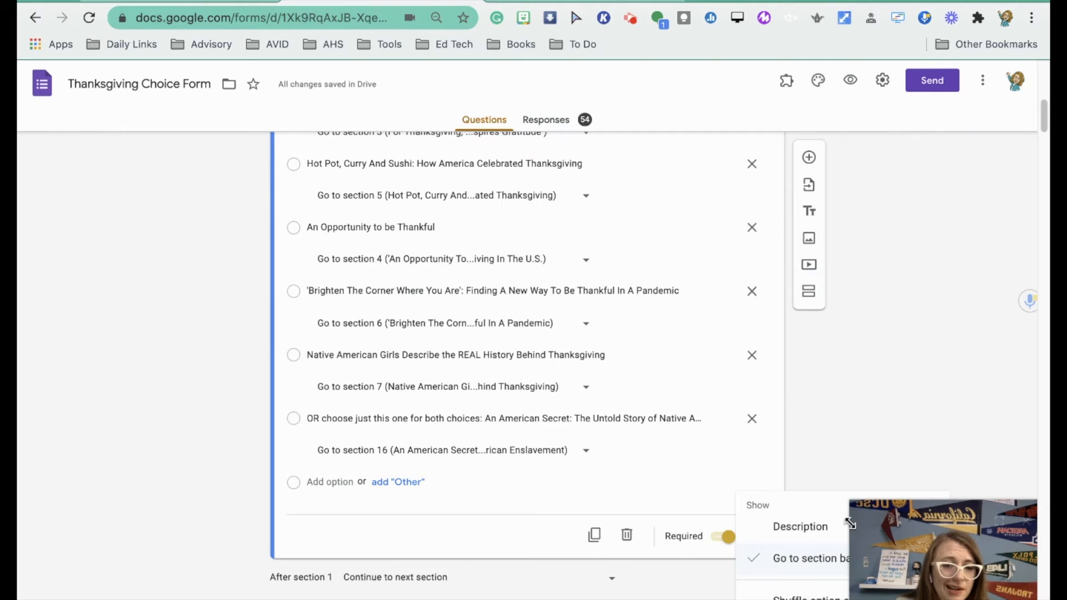
drag(878, 550, 94, 512)
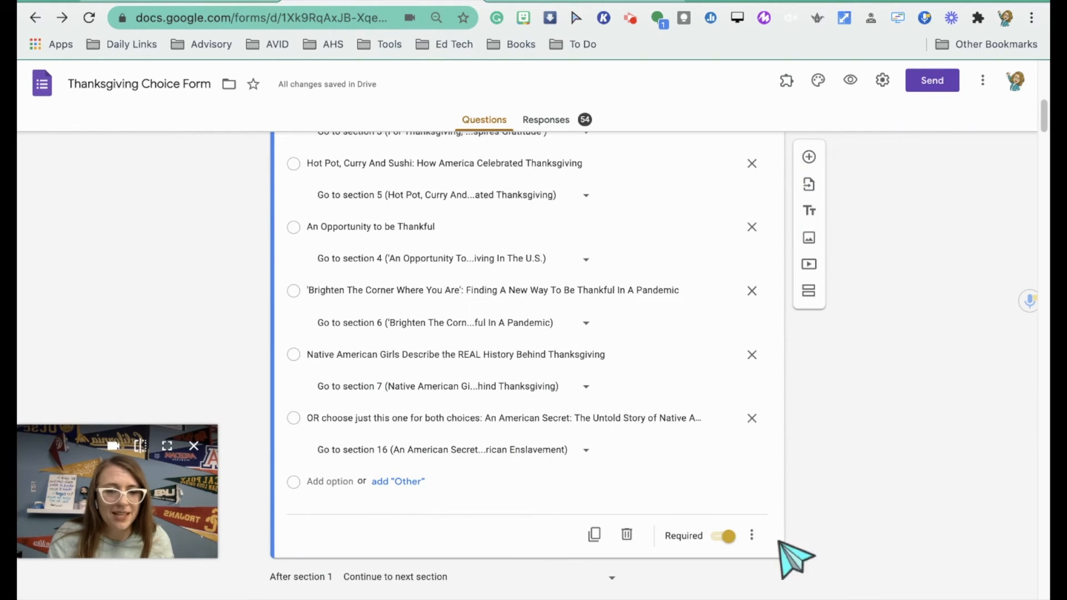
click(752, 536)
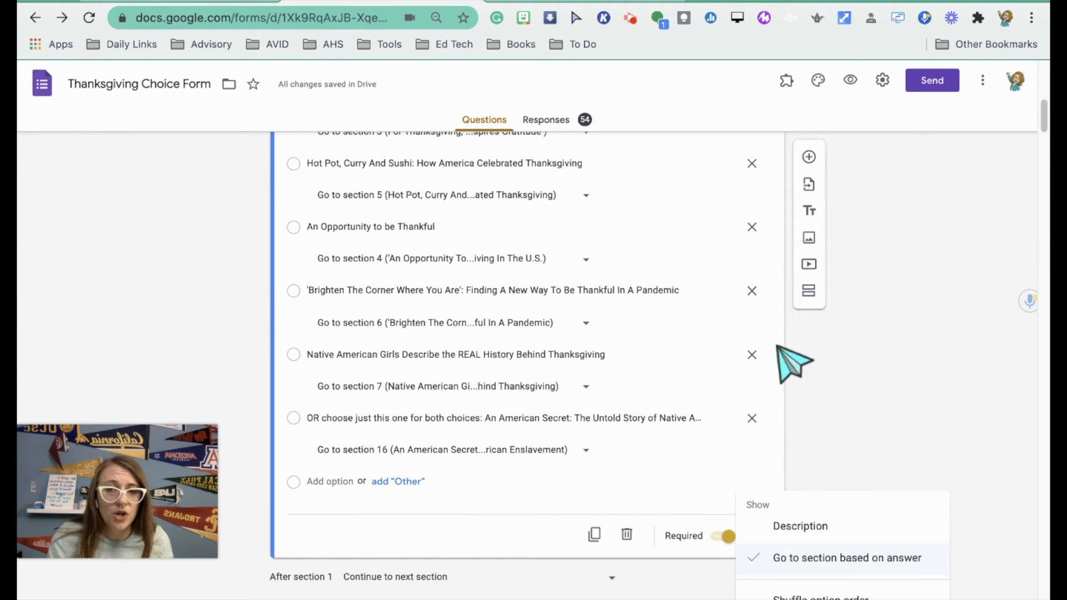
click(867, 358)
Step: Compare the "Just Time Together" answer's section routing with the Section 2 content it leads to
scroll(667, 361, up, 1)
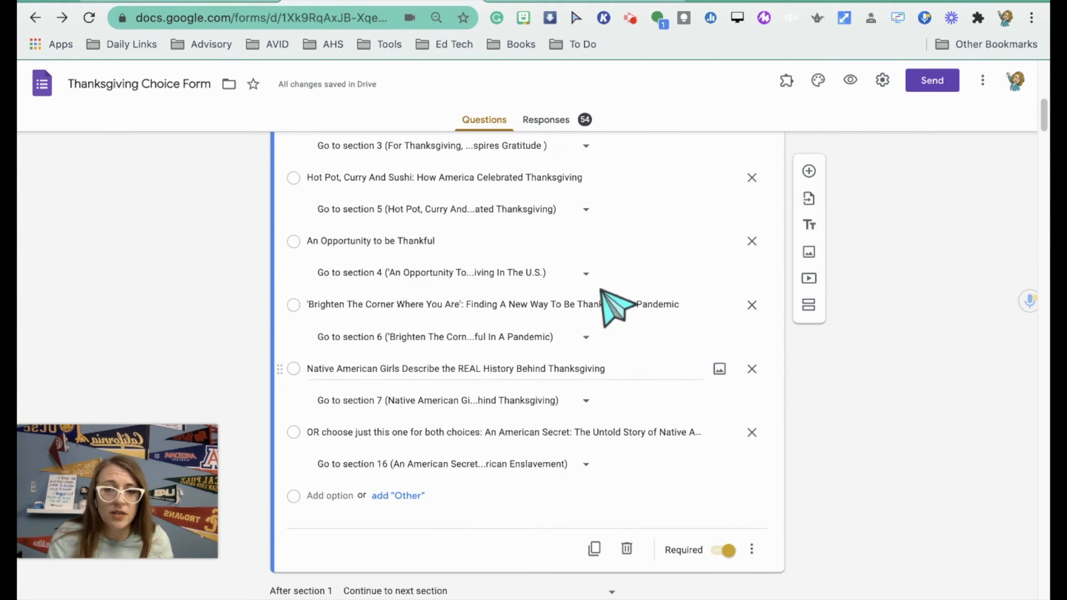
scroll(592, 294, up, 4)
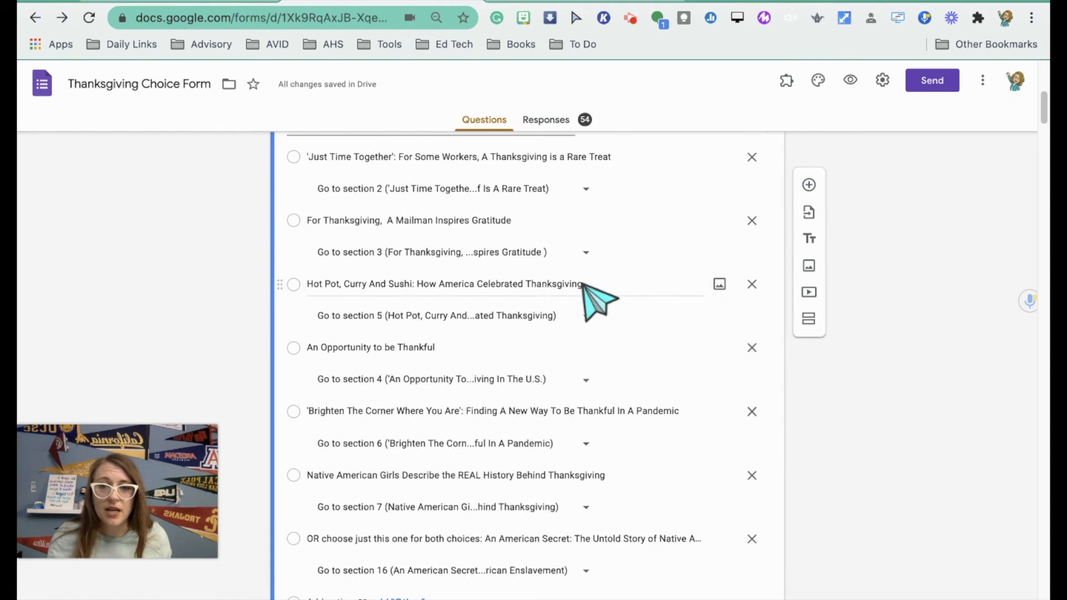
scroll(589, 299, up, 1)
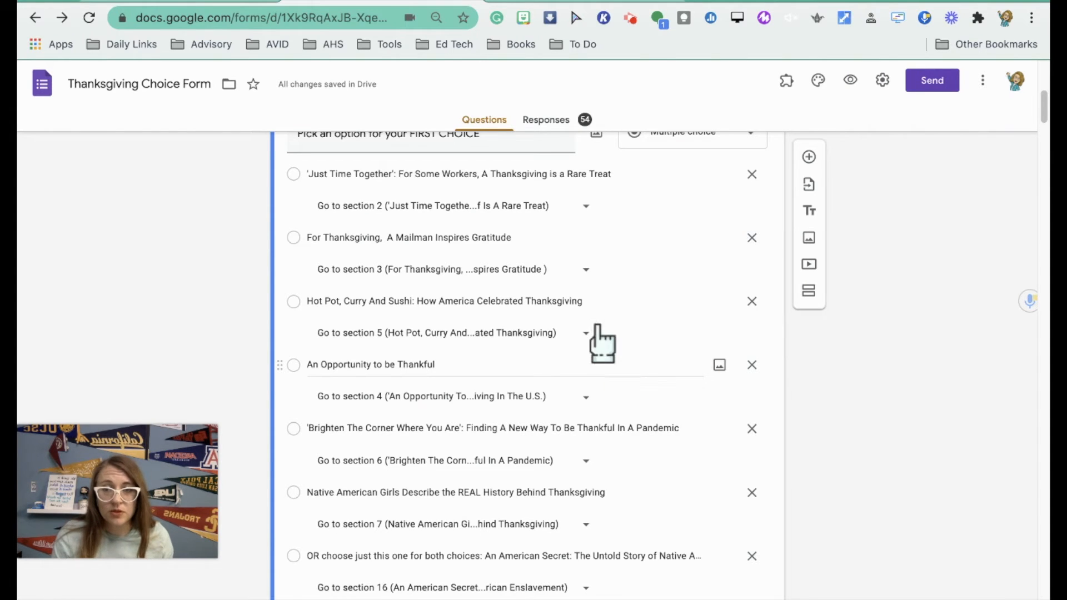
scroll(581, 192, up, 1)
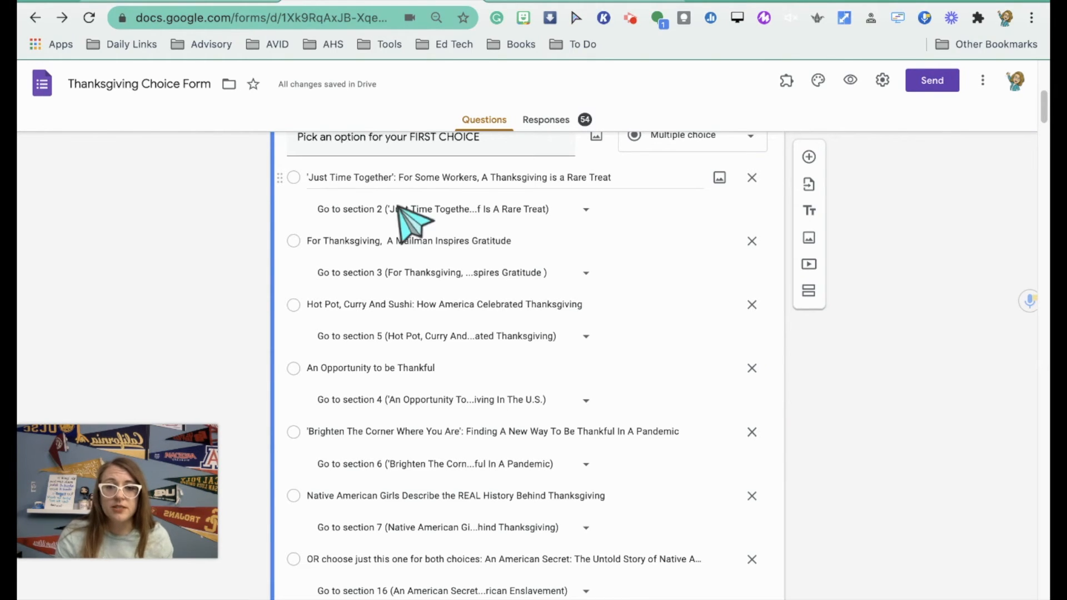
scroll(649, 395, down, 10)
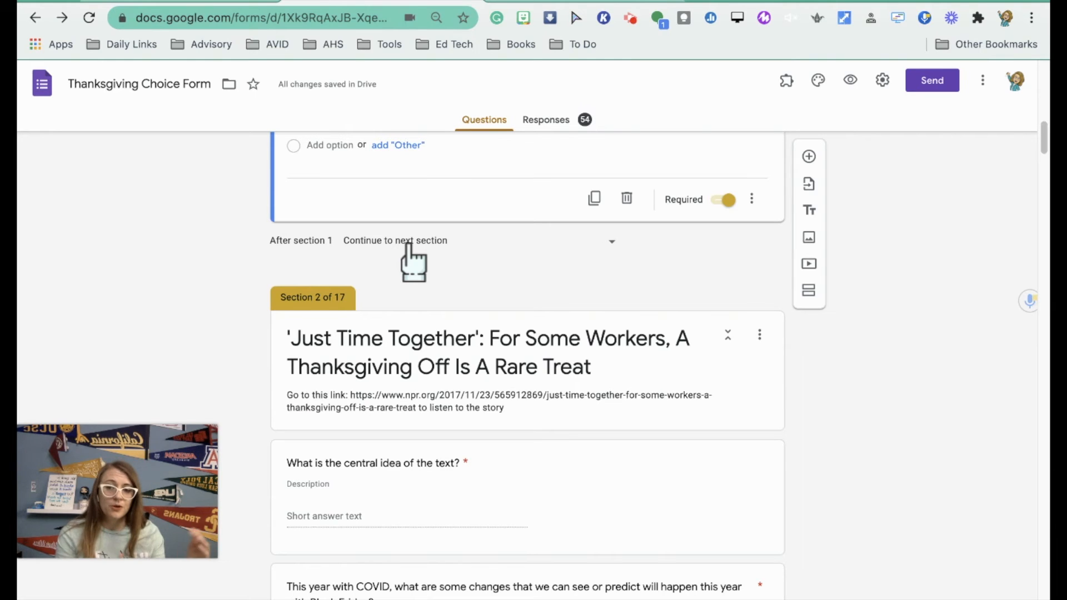
scroll(411, 256, up, 10)
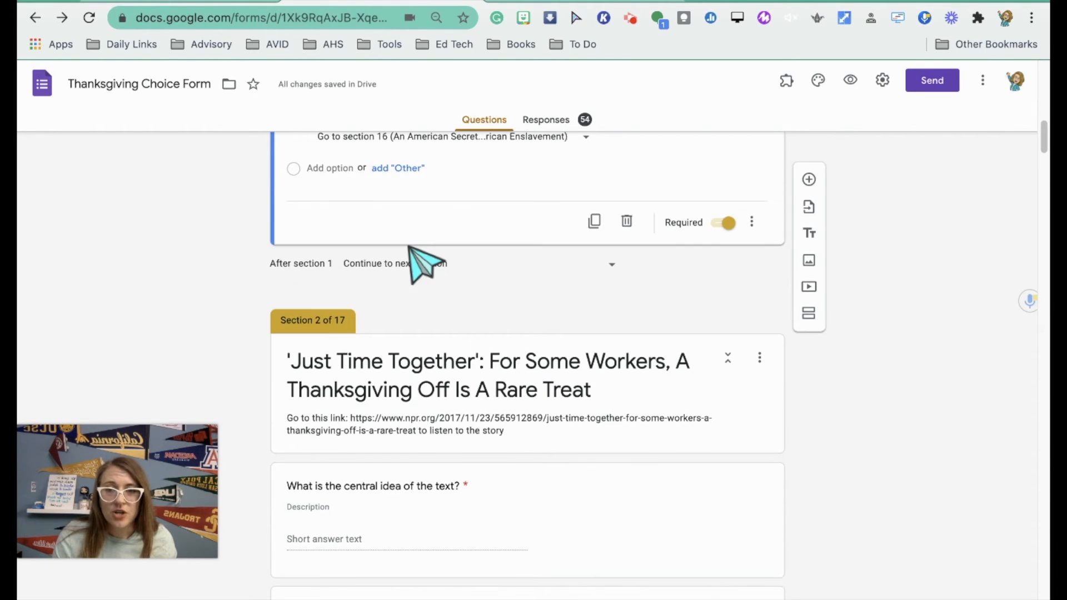
scroll(410, 253, down, 4)
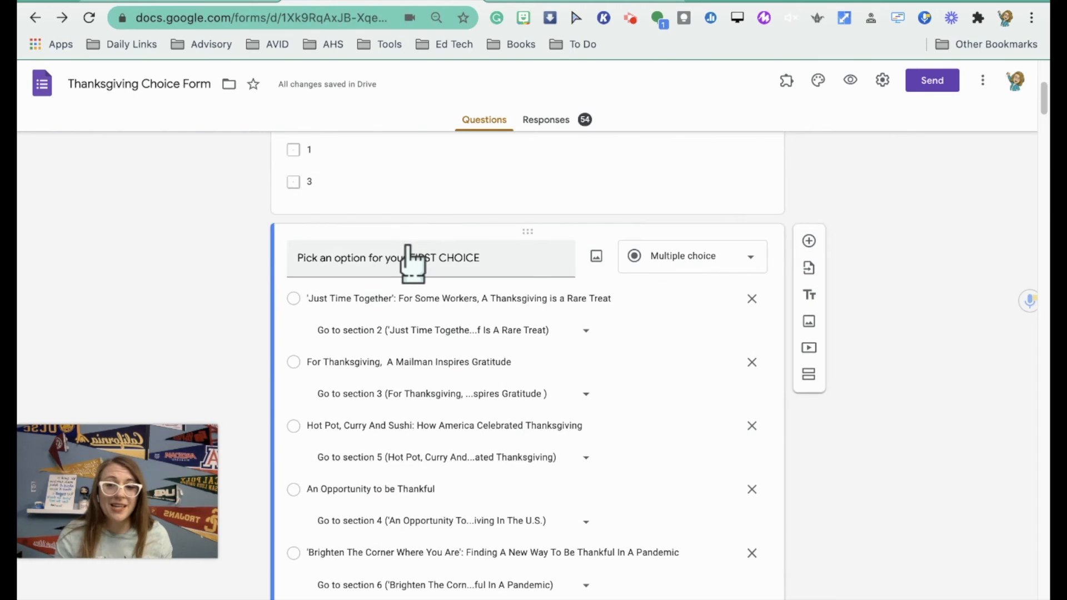
Step: Examine the destination section assigned to each answer of the FIRST CHOICE question
scroll(409, 266, down, 3)
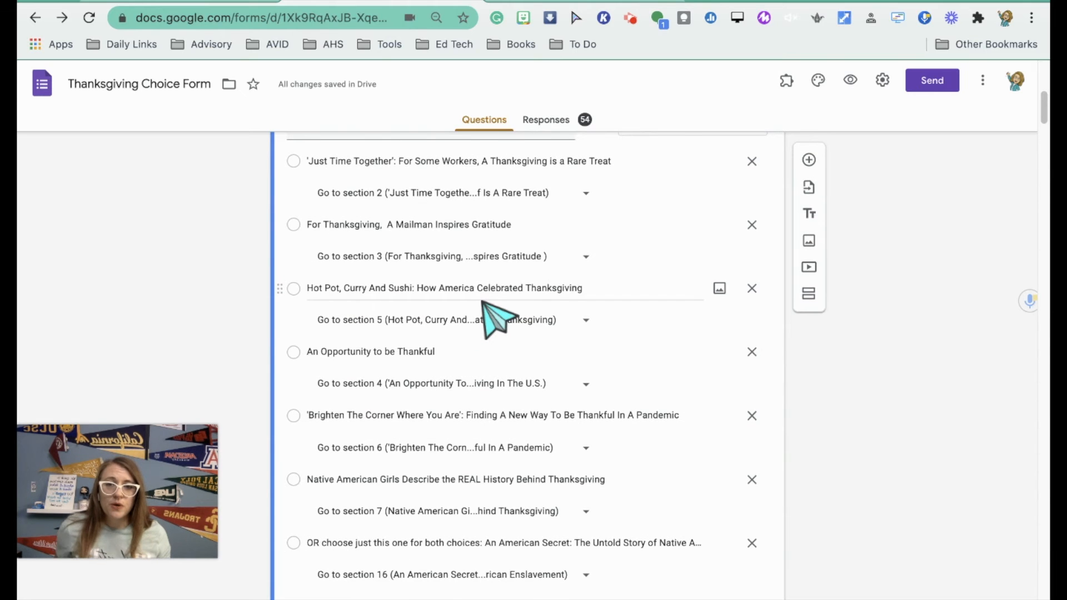
scroll(489, 309, up, 1)
scroll(542, 314, up, 1)
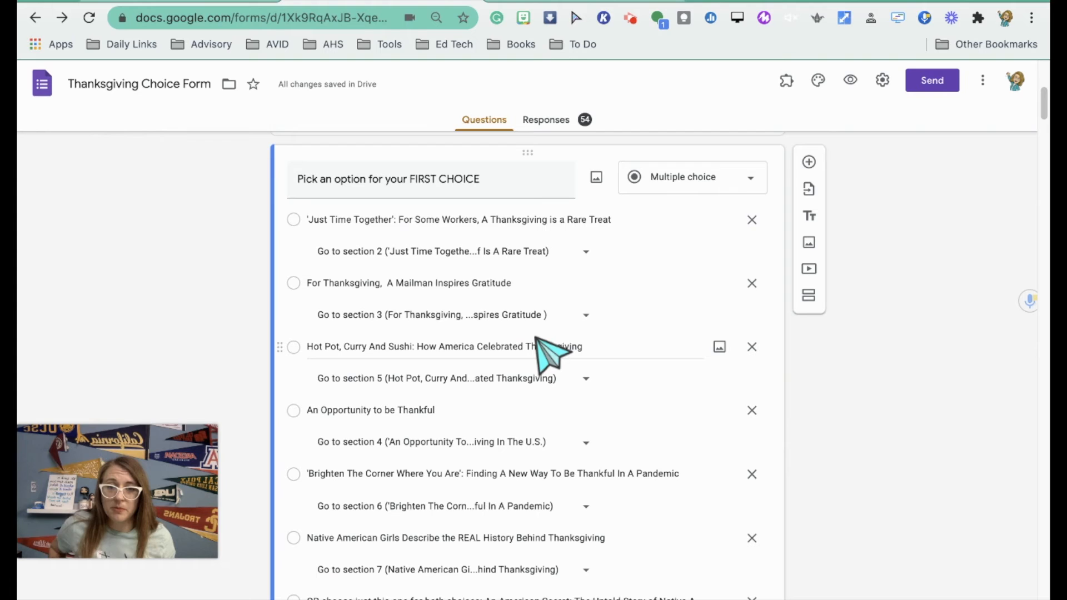
scroll(535, 338, down, 1)
scroll(537, 345, down, 1)
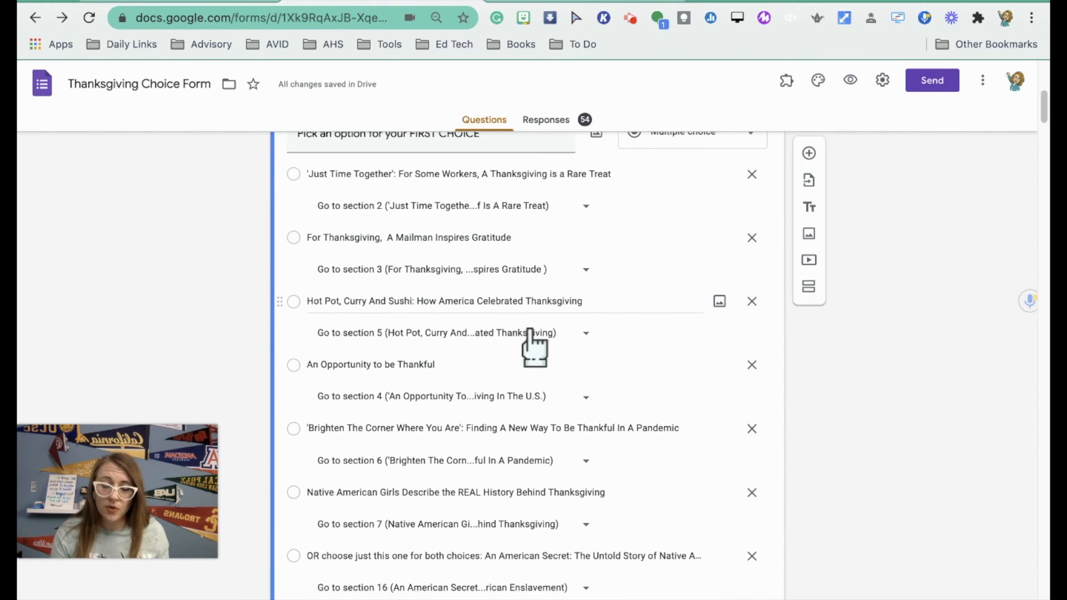
scroll(525, 328, down, 2)
scroll(528, 317, down, 3)
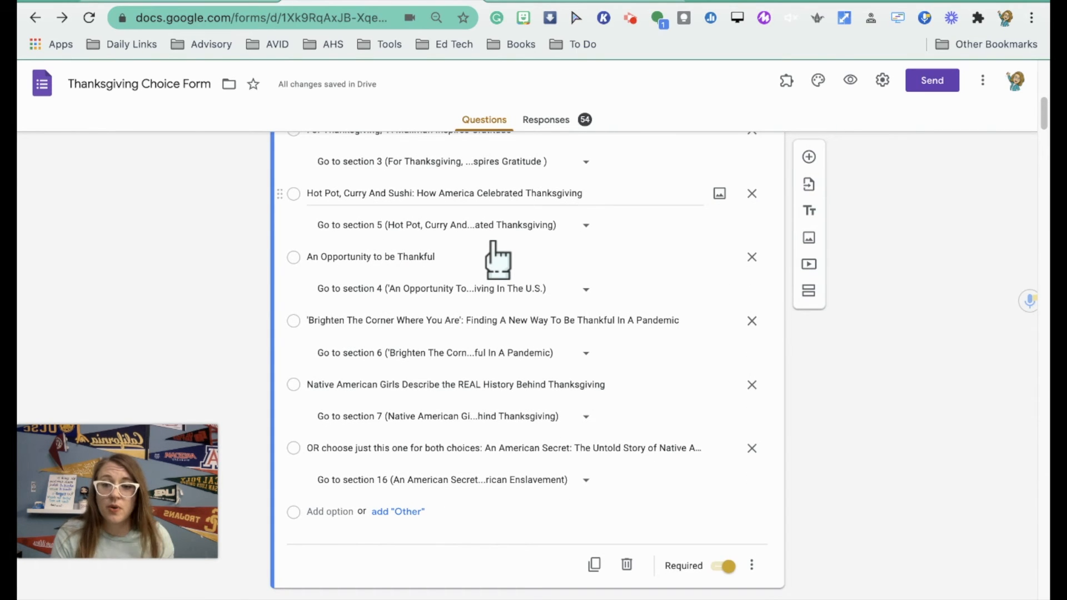
scroll(508, 260, up, 1)
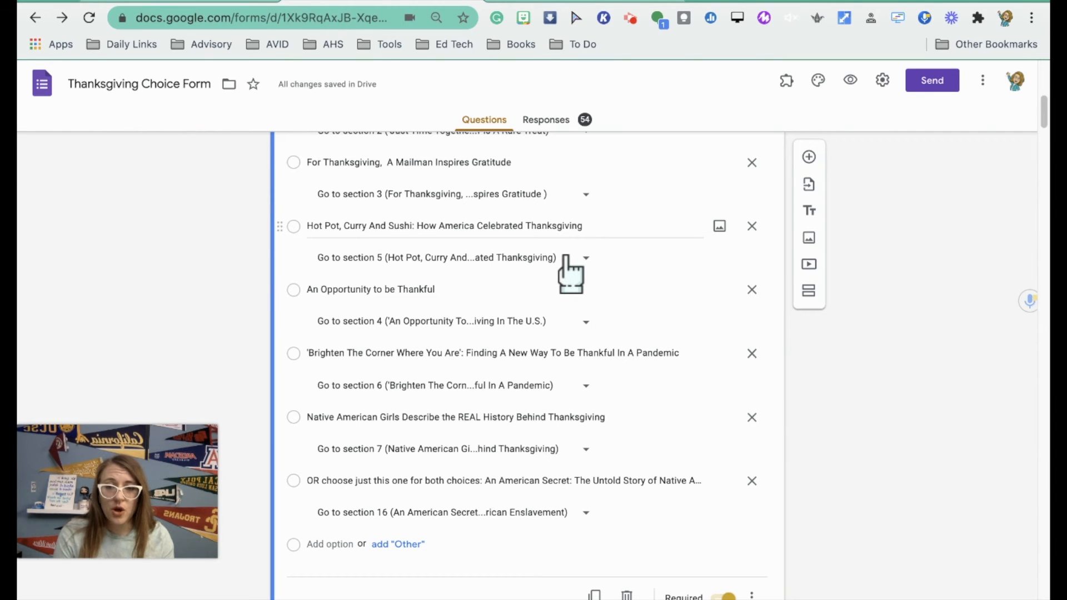
scroll(583, 258, down, 2)
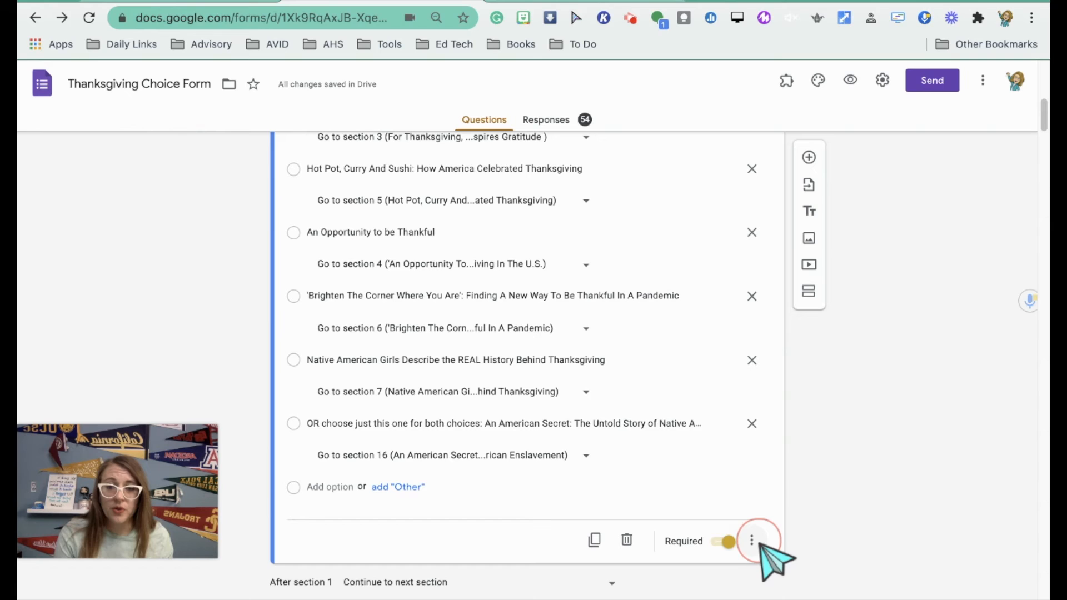
Step: Recheck where Go to section based on answer is enabled for the FIRST CHOICE question, leaving the setting as is
click(754, 542)
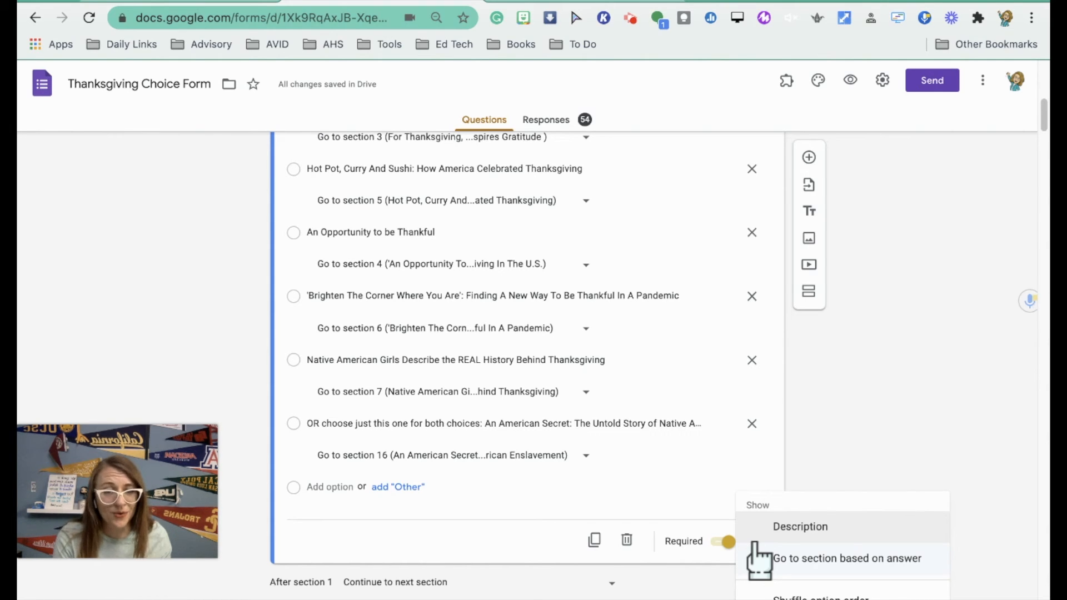
click(833, 440)
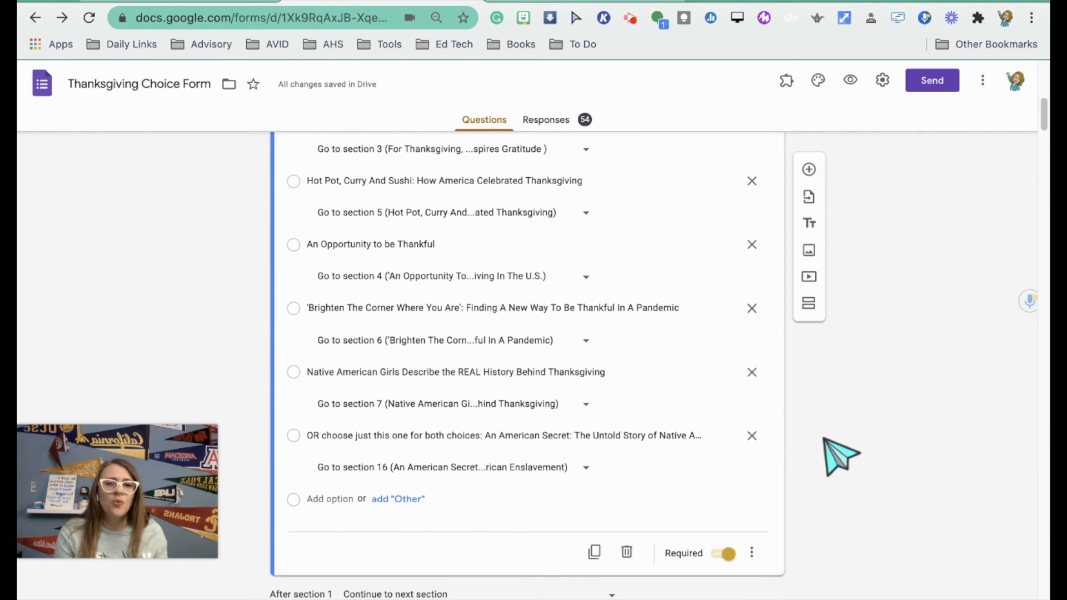
scroll(817, 453, up, 4)
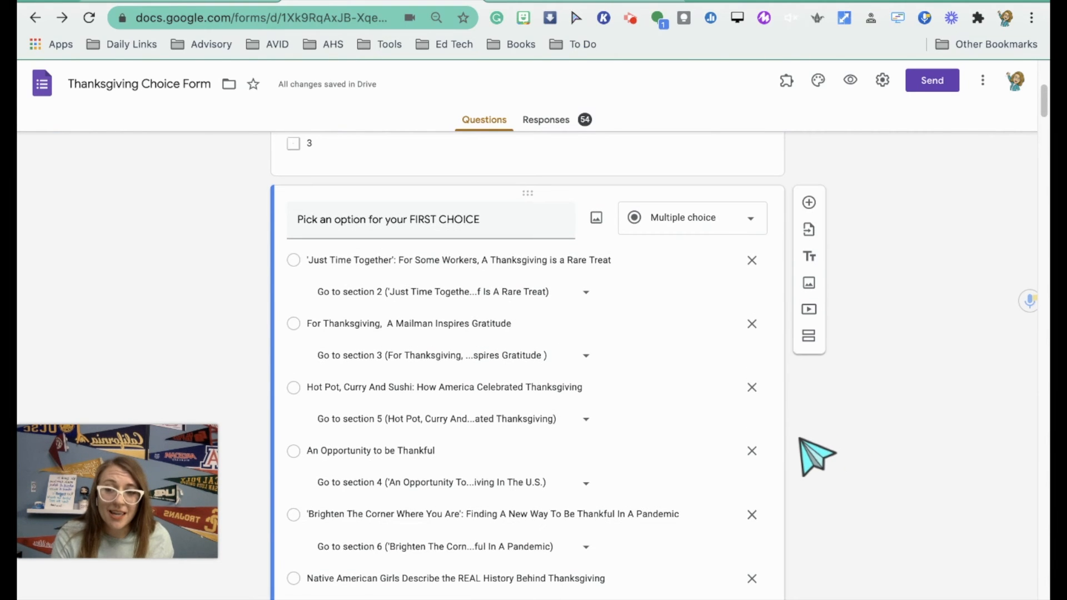
Step: Turn on response validation for the Period checkboxes question
scroll(800, 440, down, 5)
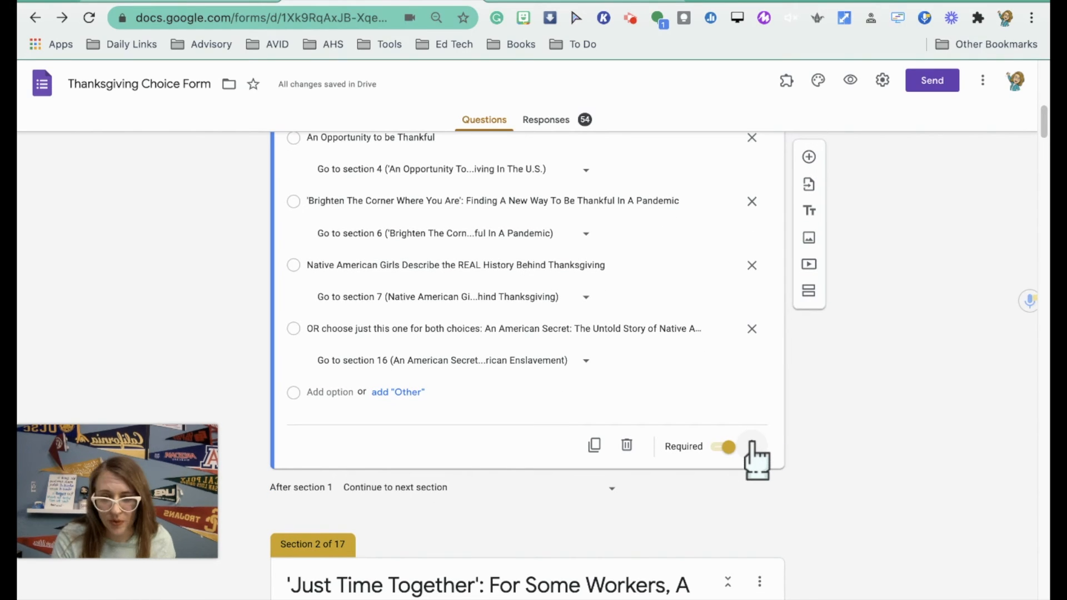
scroll(756, 458, up, 5)
scroll(757, 451, up, 4)
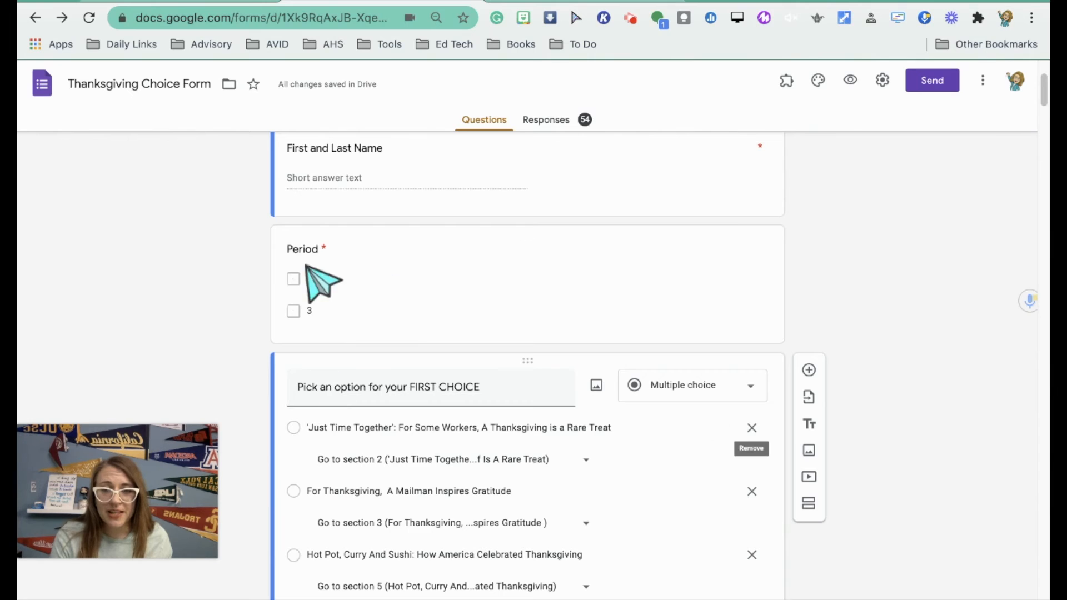
click(385, 300)
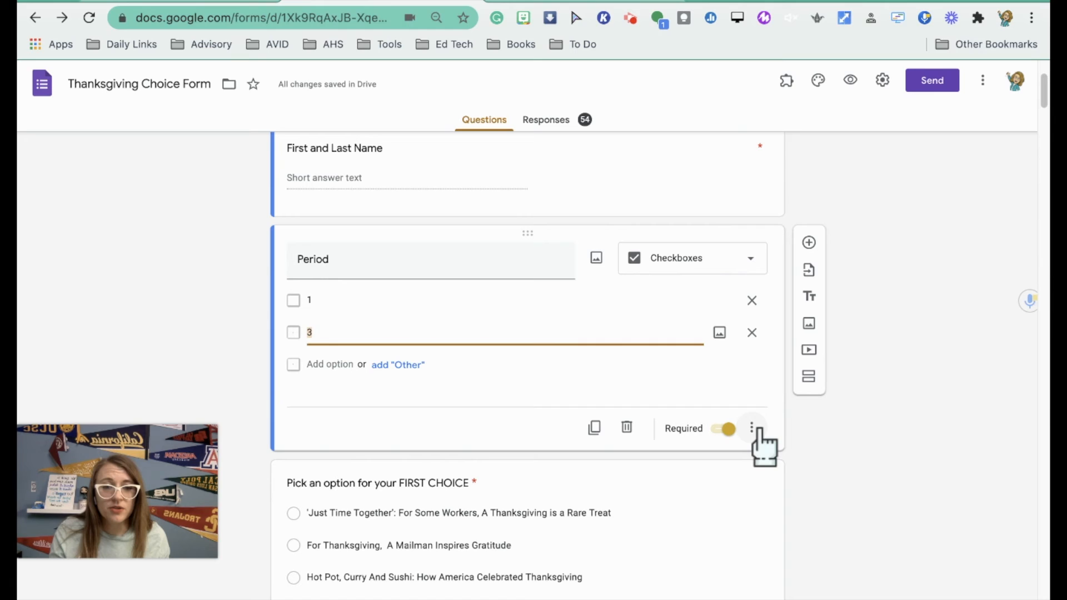
click(756, 429)
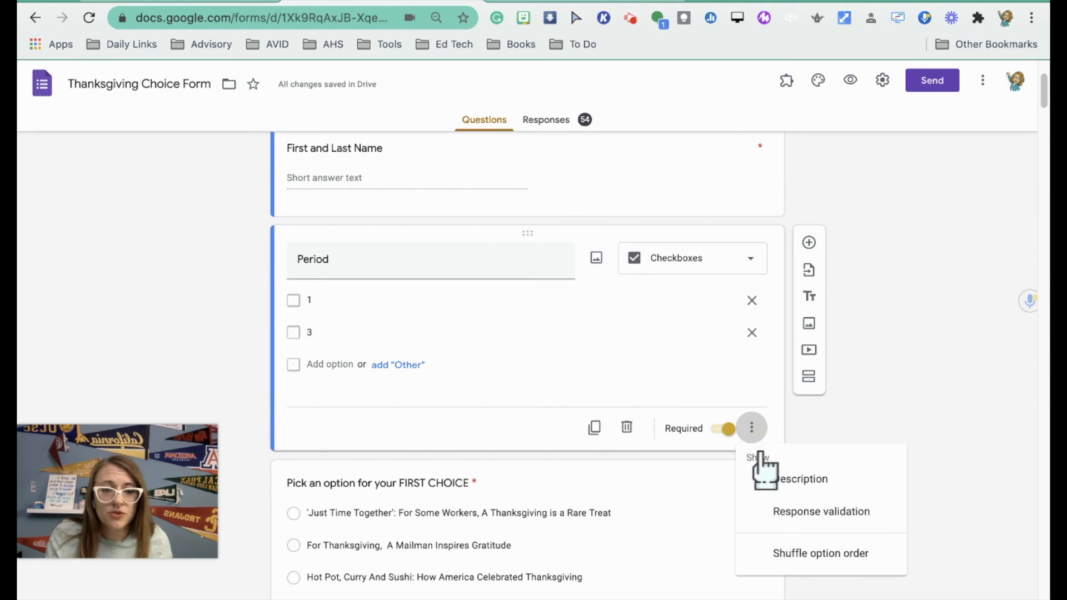
click(781, 513)
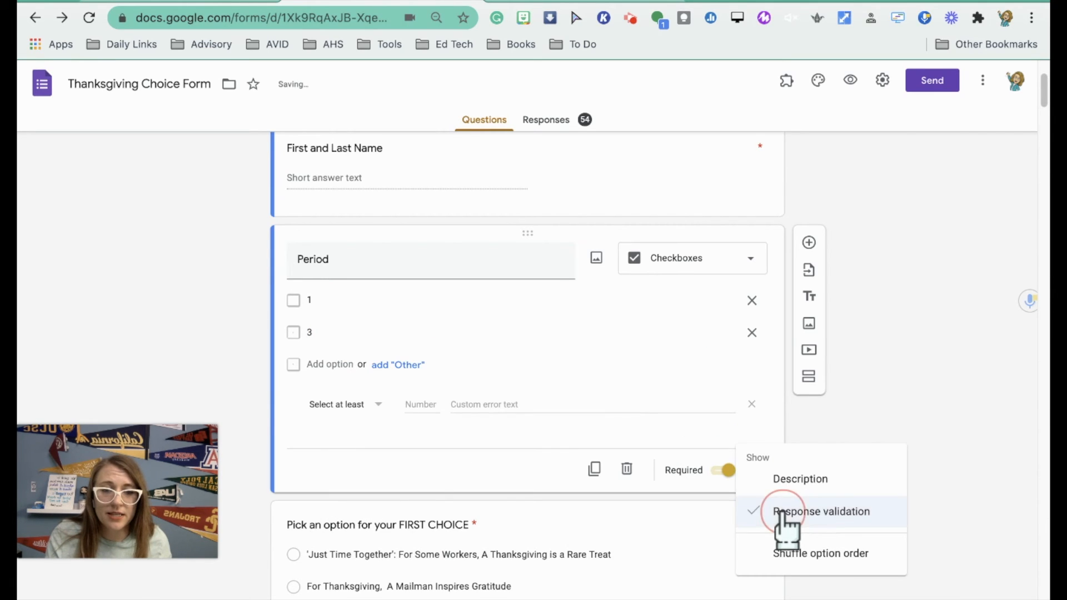
Step: View the selection-count rules available for the Period question's response validation, leaving Select at least in place
click(359, 406)
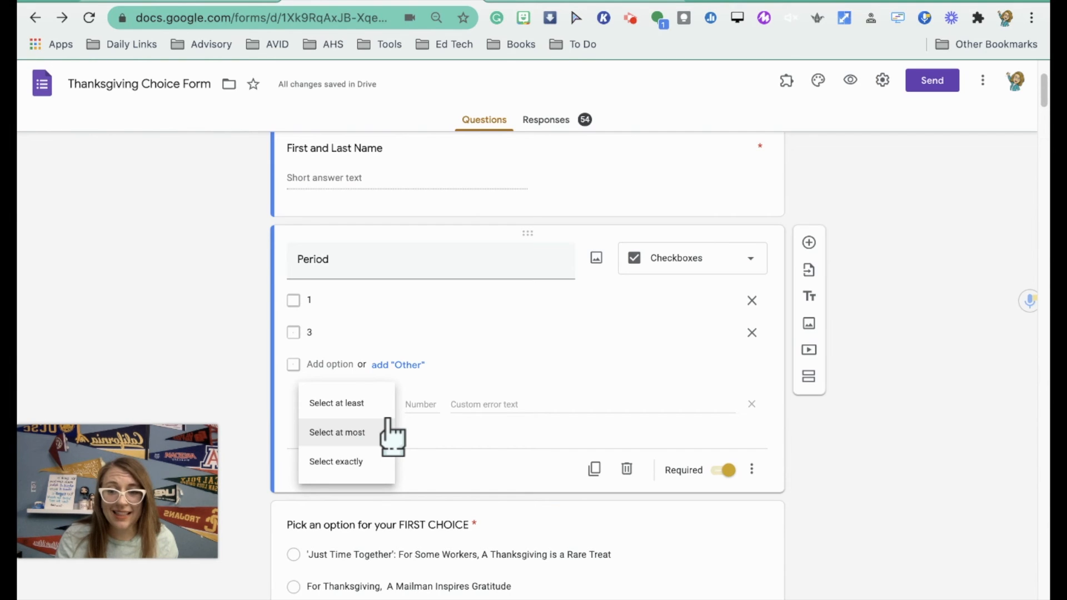
click(872, 448)
scroll(861, 453, down, 1)
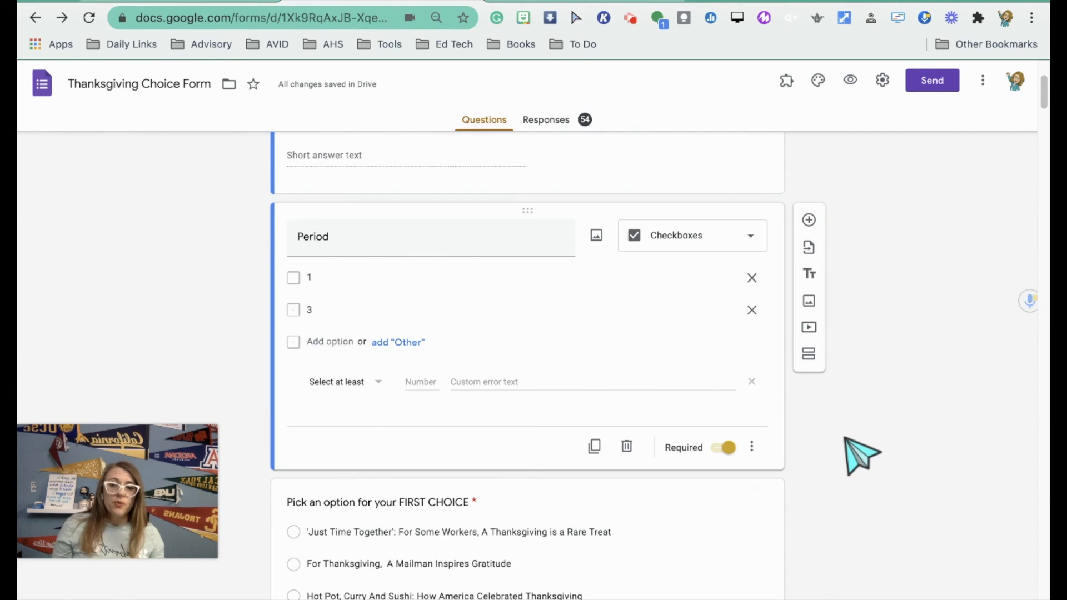
scroll(862, 453, down, 5)
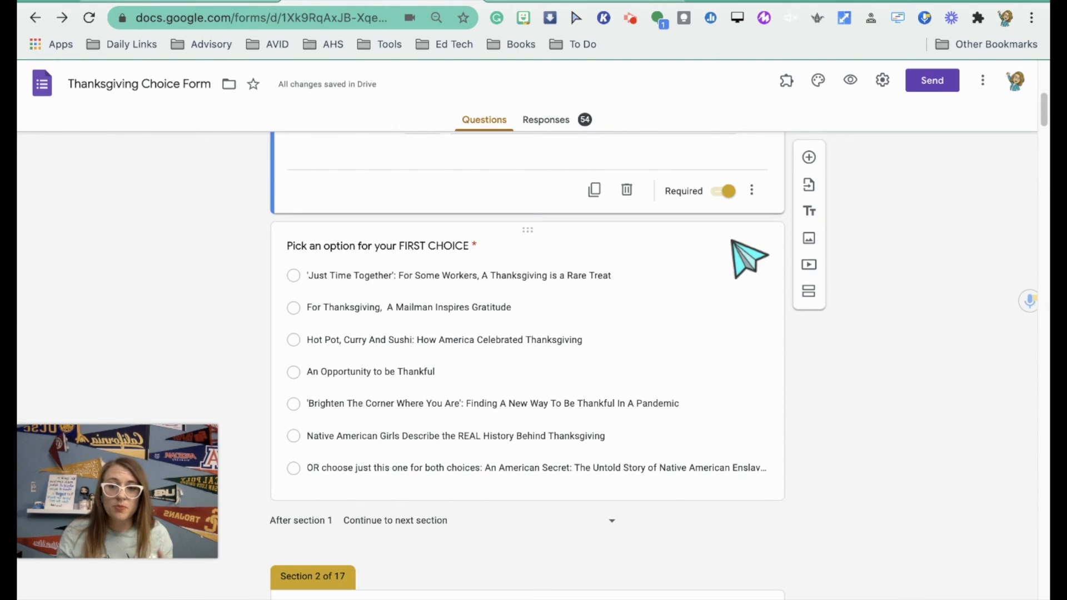
Step: Switch to the respondent view of the Thanksgiving Choice Form and reload it to restart from the first page
click(592, 3)
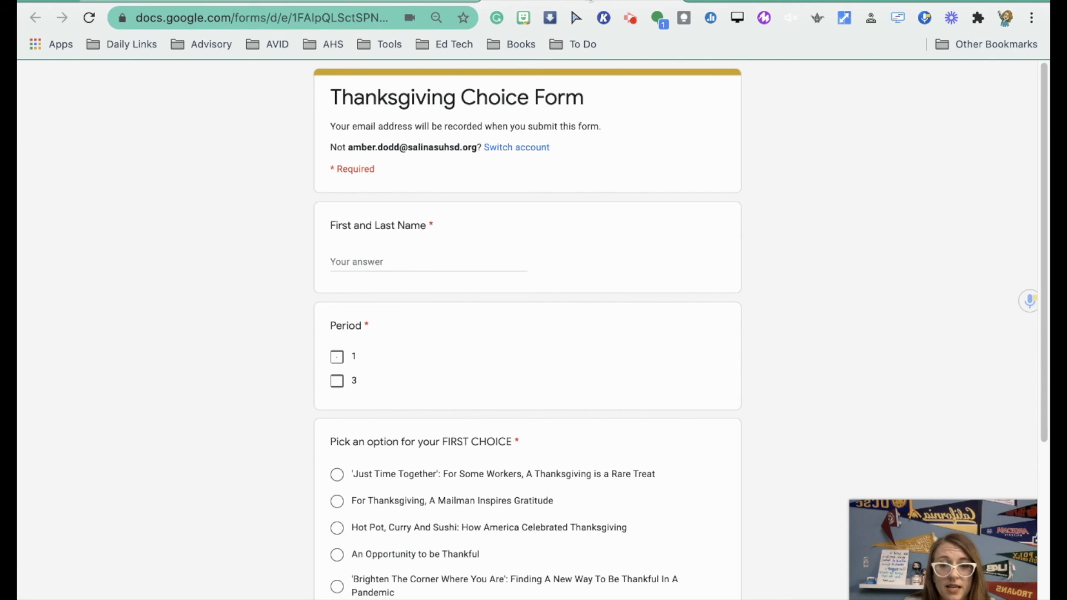
click(556, 2)
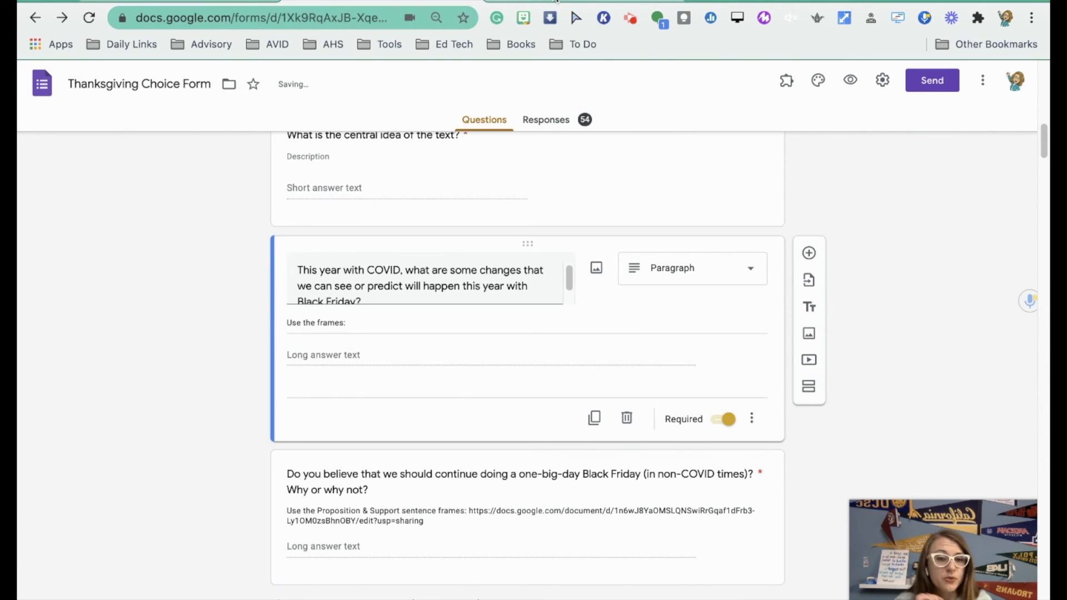
click(556, 2)
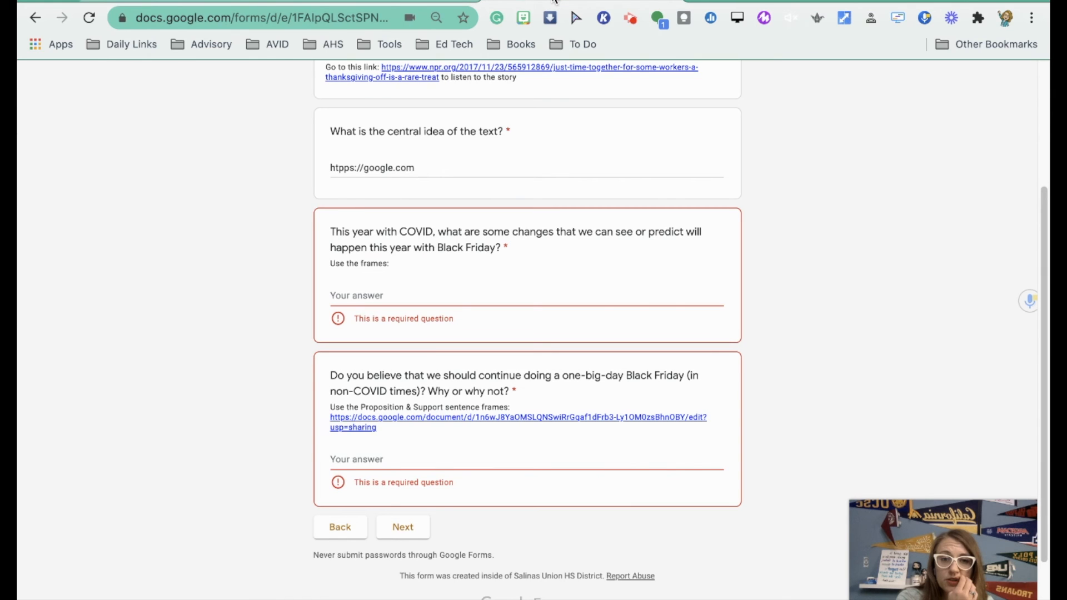
scroll(639, 278, up, 3)
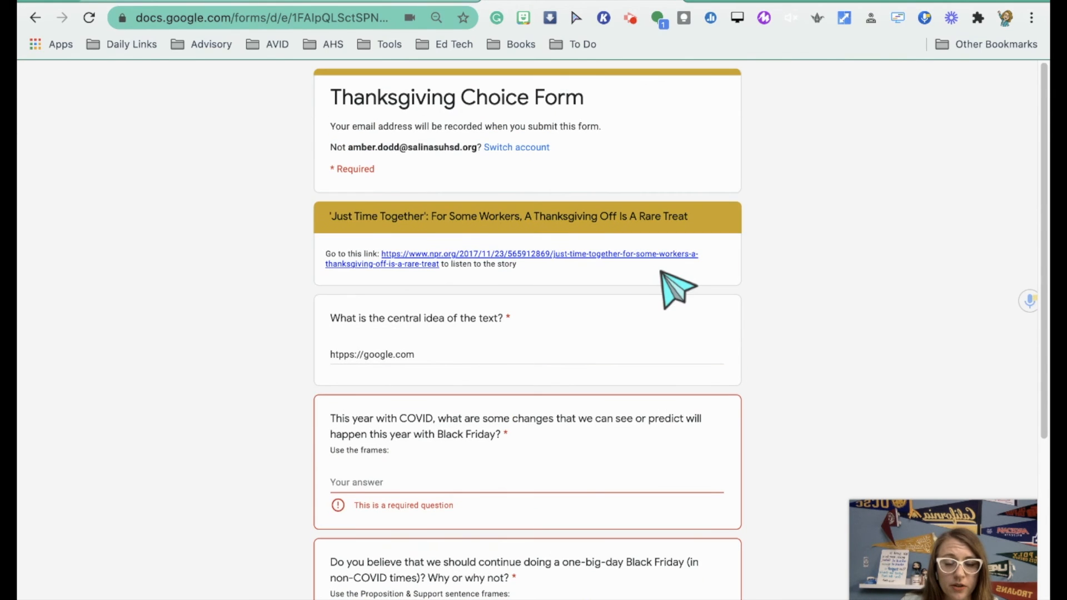
click(450, 354)
drag(451, 354, 395, 356)
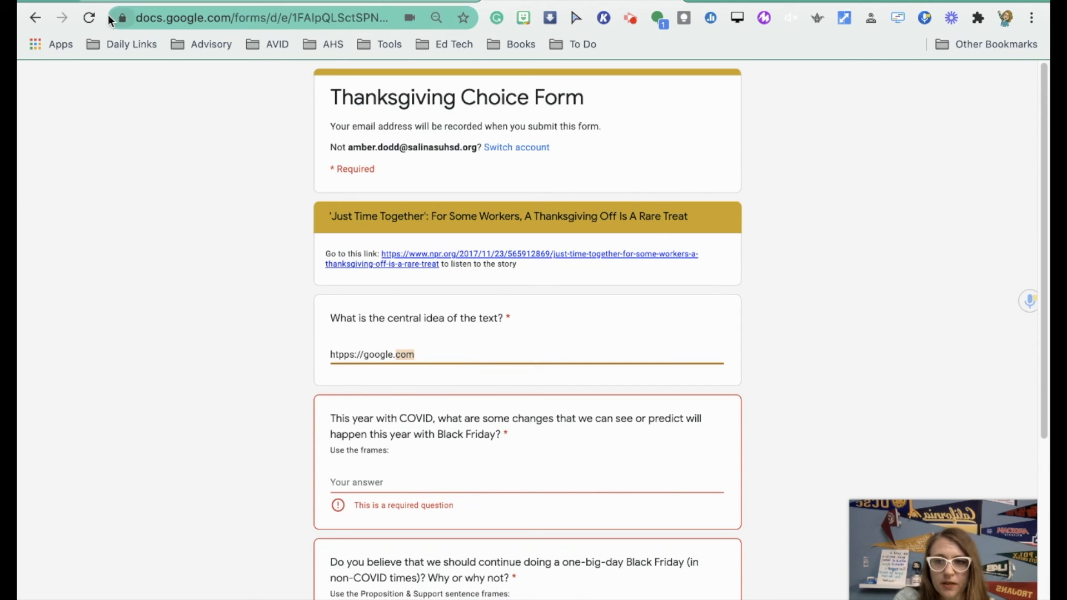
click(89, 18)
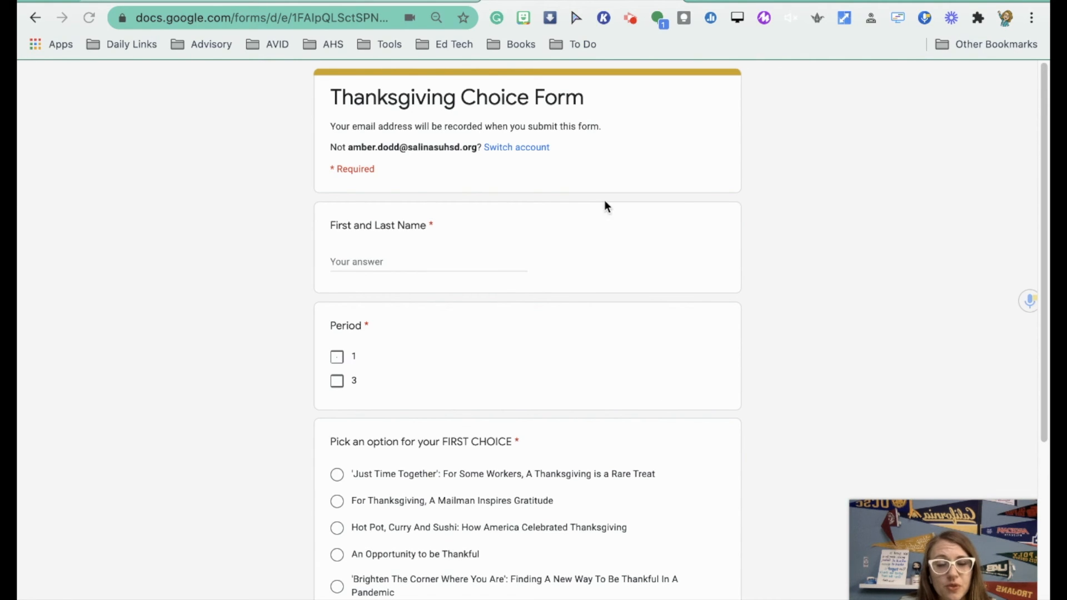
Step: Enter the respondent's name, select Period 1 and 'Just Time Together' as FIRST CHOICE, and continue to the routed section
scroll(617, 191, down, 3)
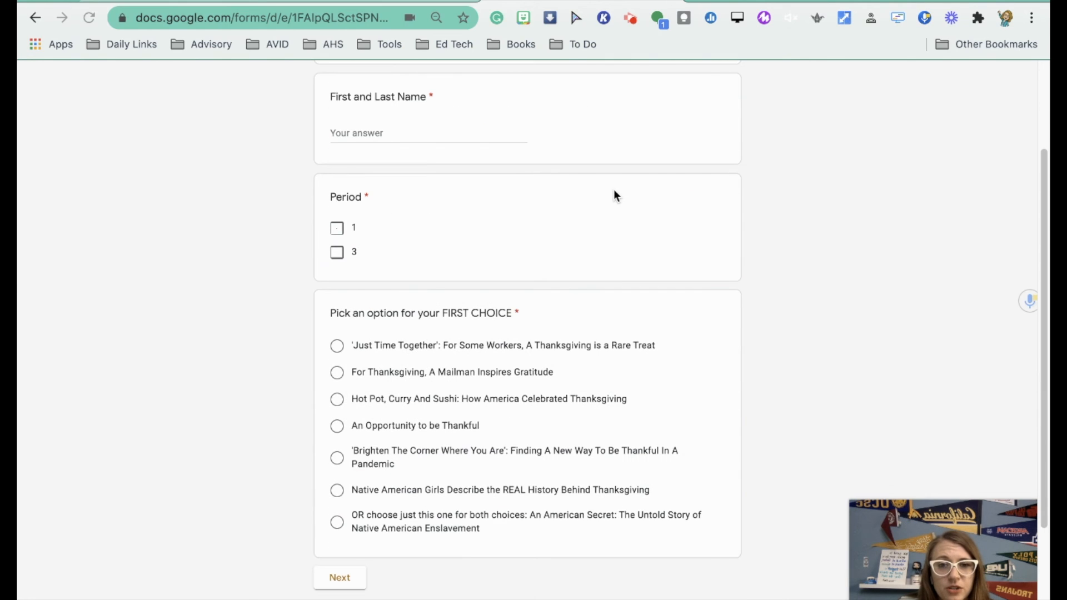
click(421, 138)
text(Amber)
click(337, 229)
scroll(478, 283, down, 2)
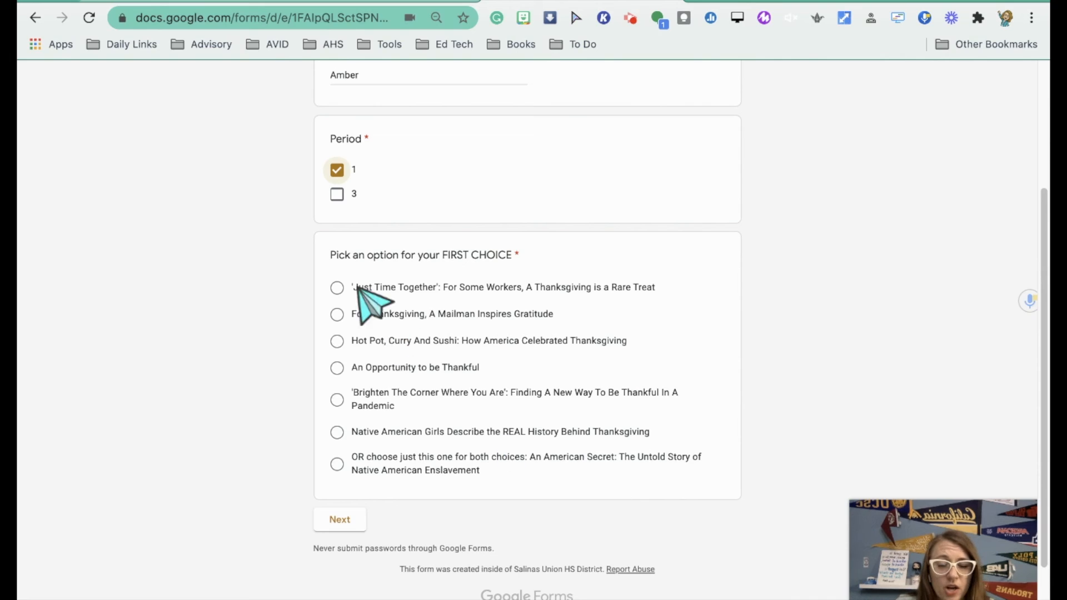
click(341, 287)
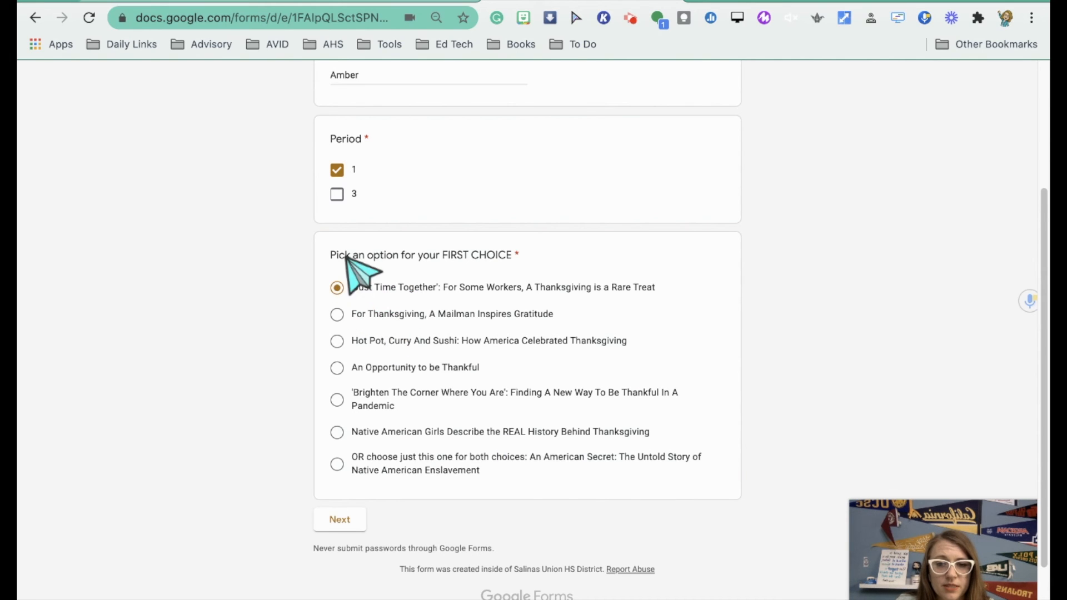
click(352, 526)
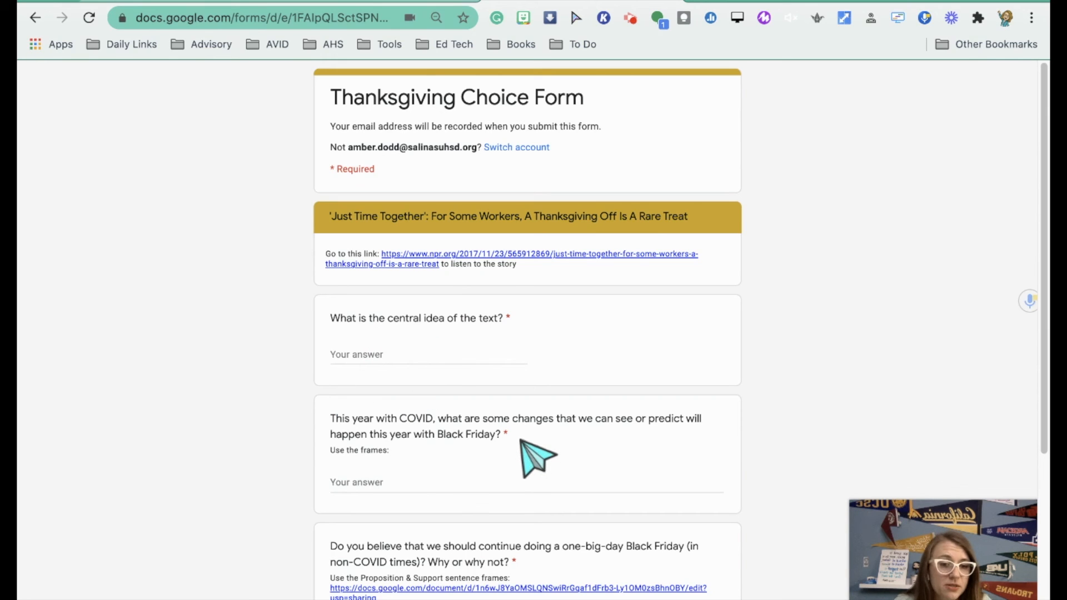
Step: Answer all three questions of the 'Just Time Together' section with "f" and continue to the Second Choice section
scroll(518, 439, down, 3)
click(383, 193)
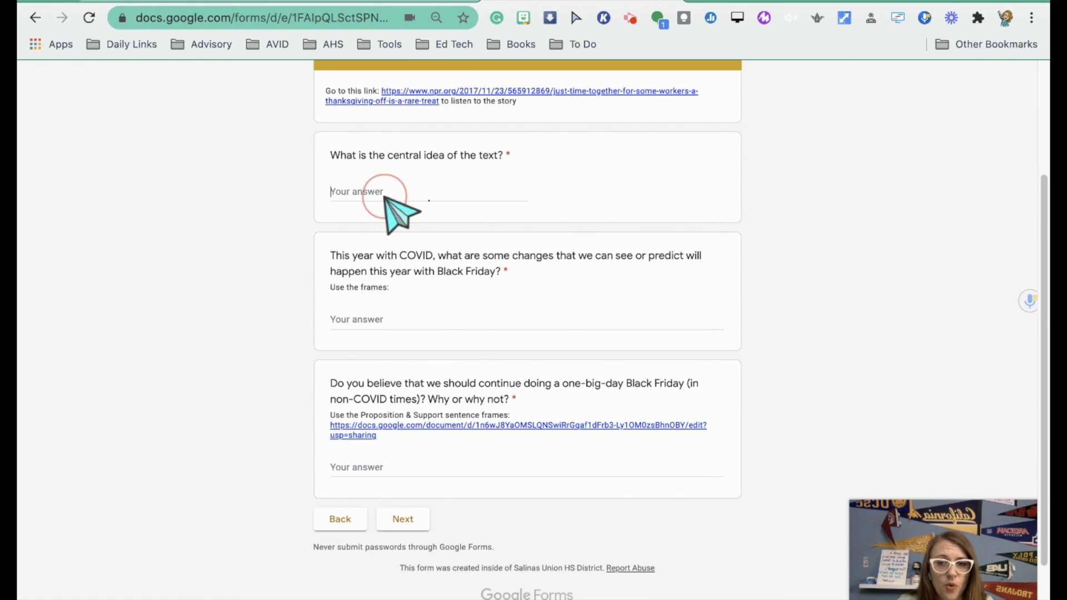
text(f)
click(379, 321)
text(f)
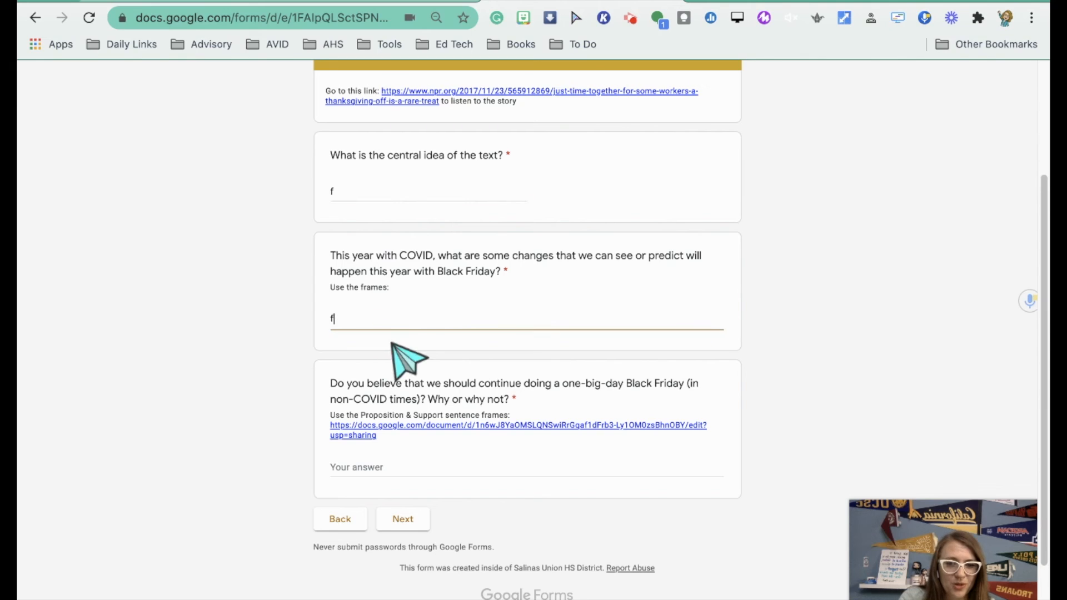
click(379, 466)
text(f)
scroll(477, 333, down, 1)
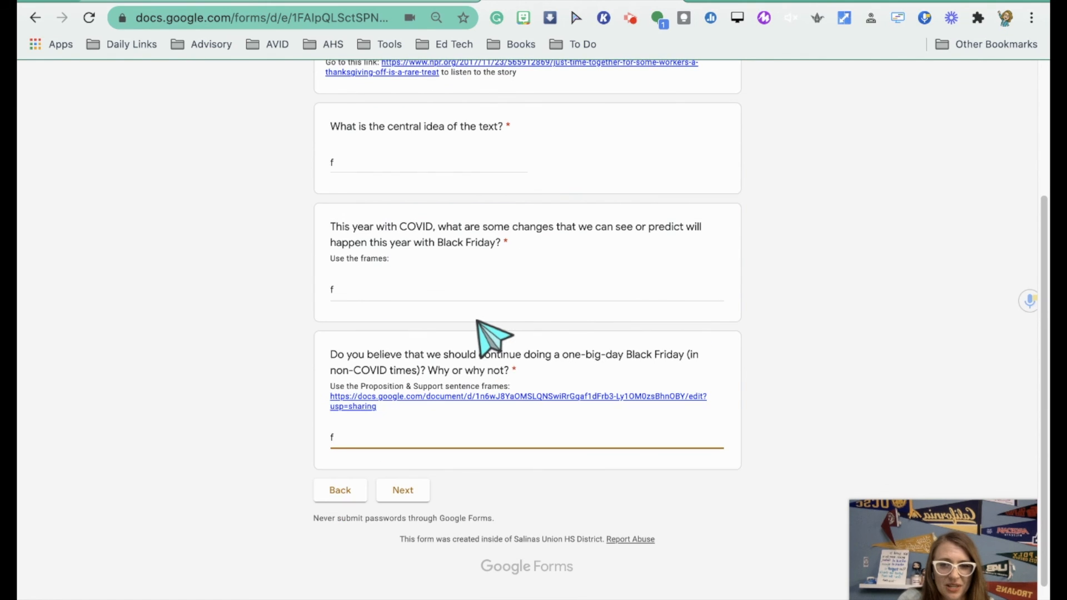
scroll(491, 367, down, 1)
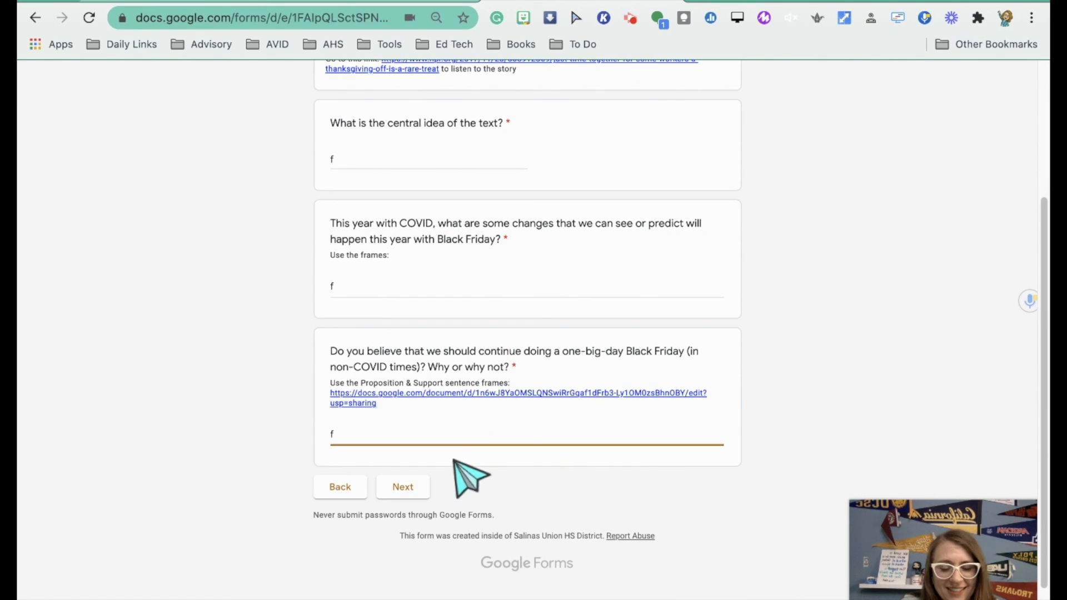
click(421, 487)
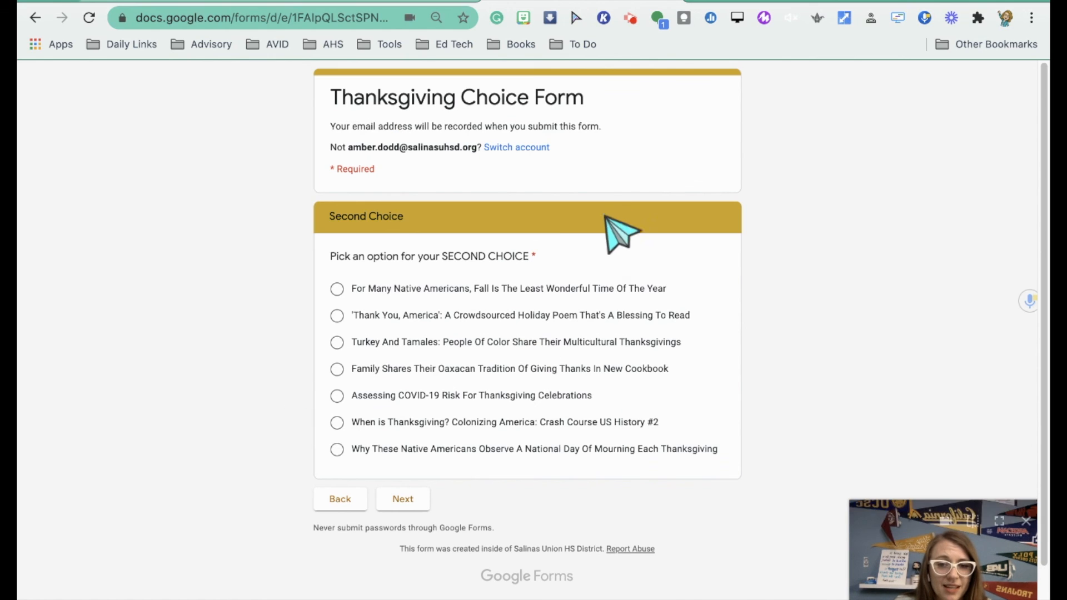
Step: Pick 'Thank You, America' as SECOND CHOICE, answer both of its poem questions with "f", and continue to the Reflection section
click(490, 316)
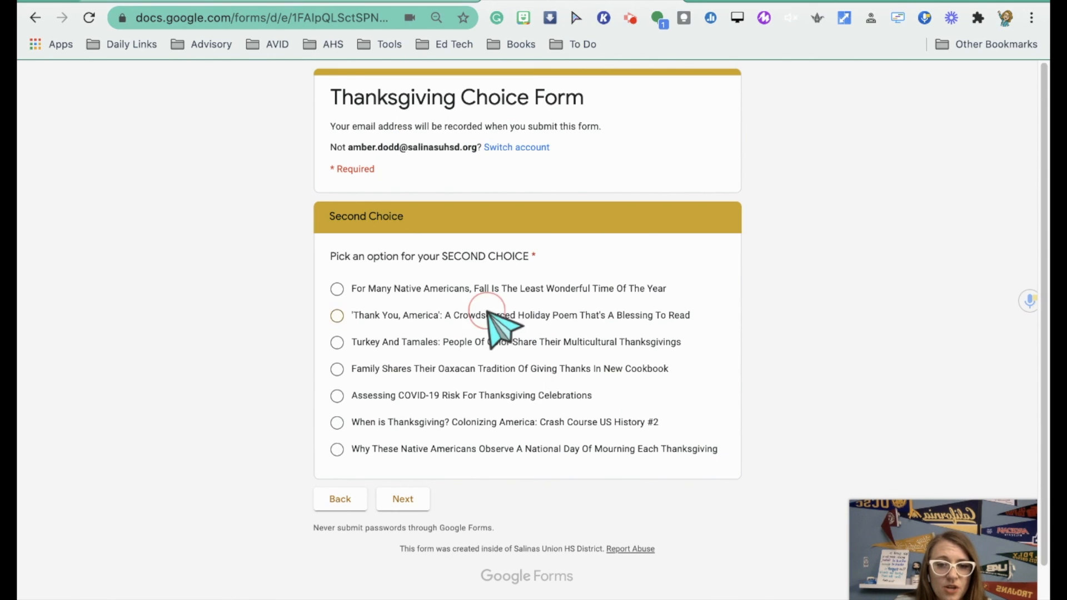
click(403, 500)
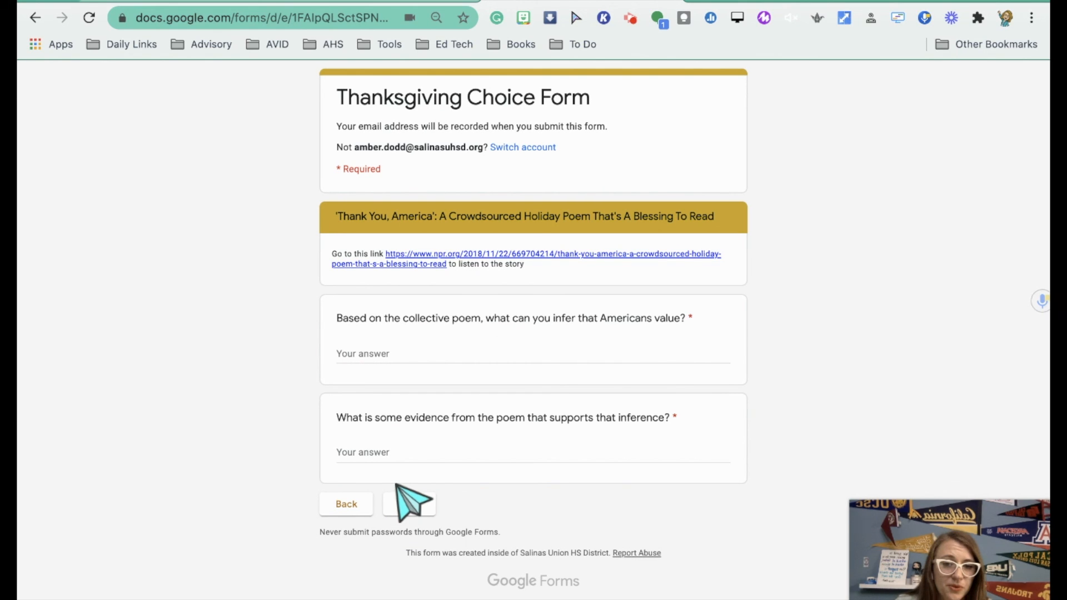
click(397, 359)
text(f)
click(431, 444)
text(f)
click(422, 502)
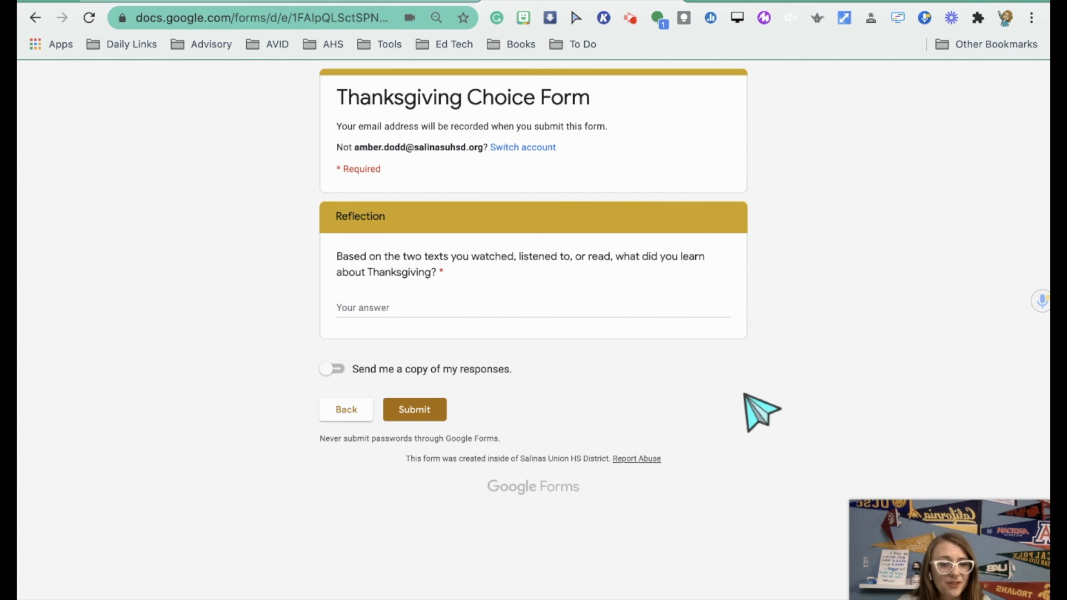
mouse_move(932, 591)
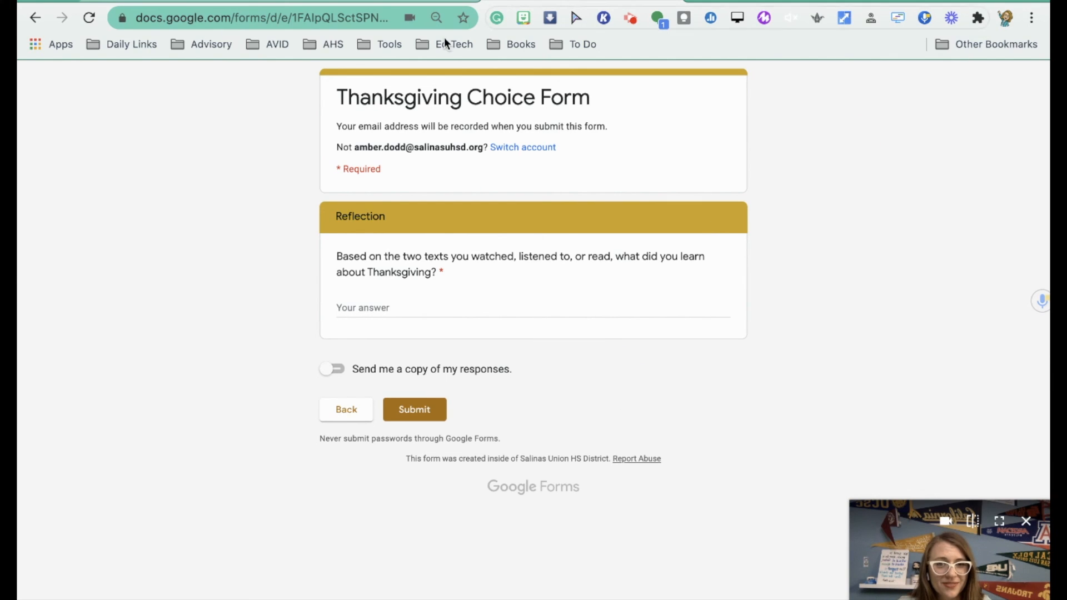